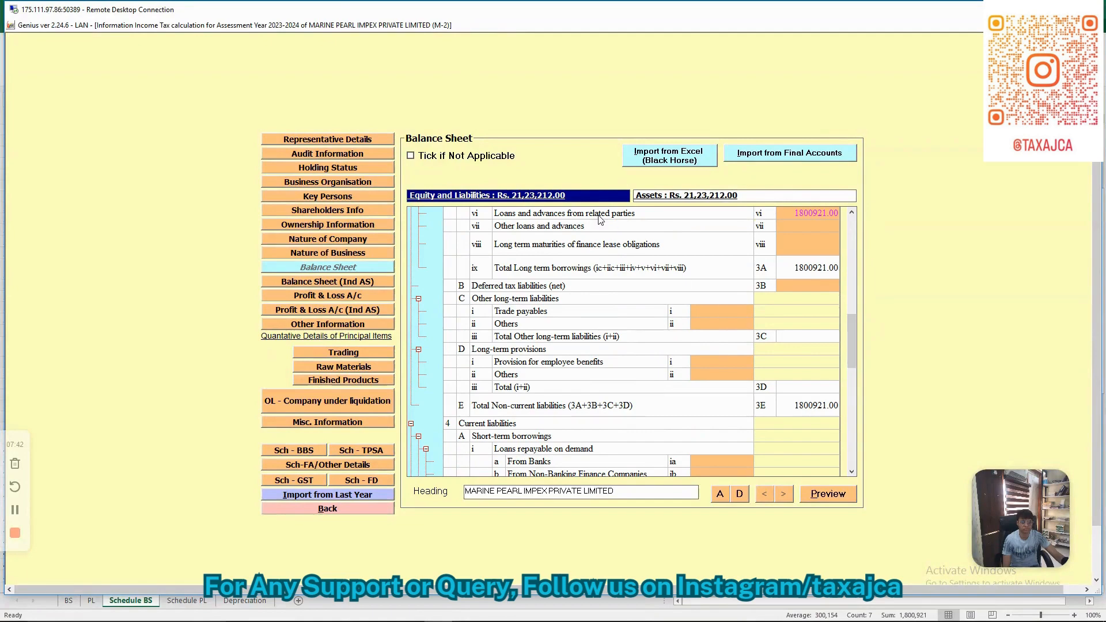
- Check the particulars of loans and advances from related parties against Schedule 3 in Excel, and exit the Genius details without saving
{"action": "left_click", "coordinate": [596, 218]}
{"action": "left_click", "coordinate": [801, 213]}
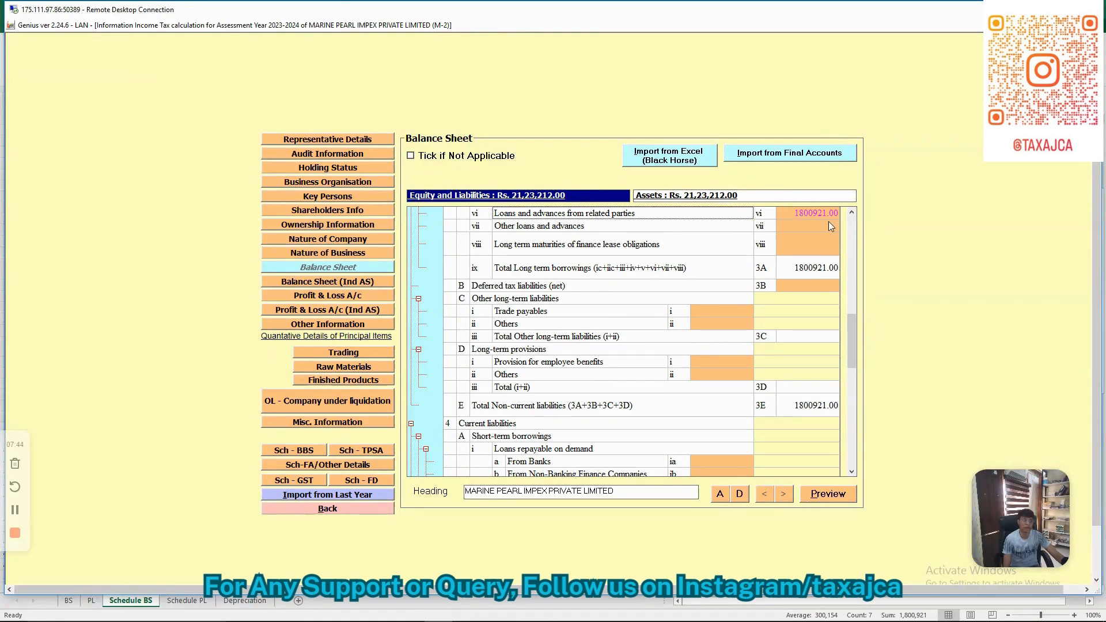
{"action": "key", "text": "F10"}
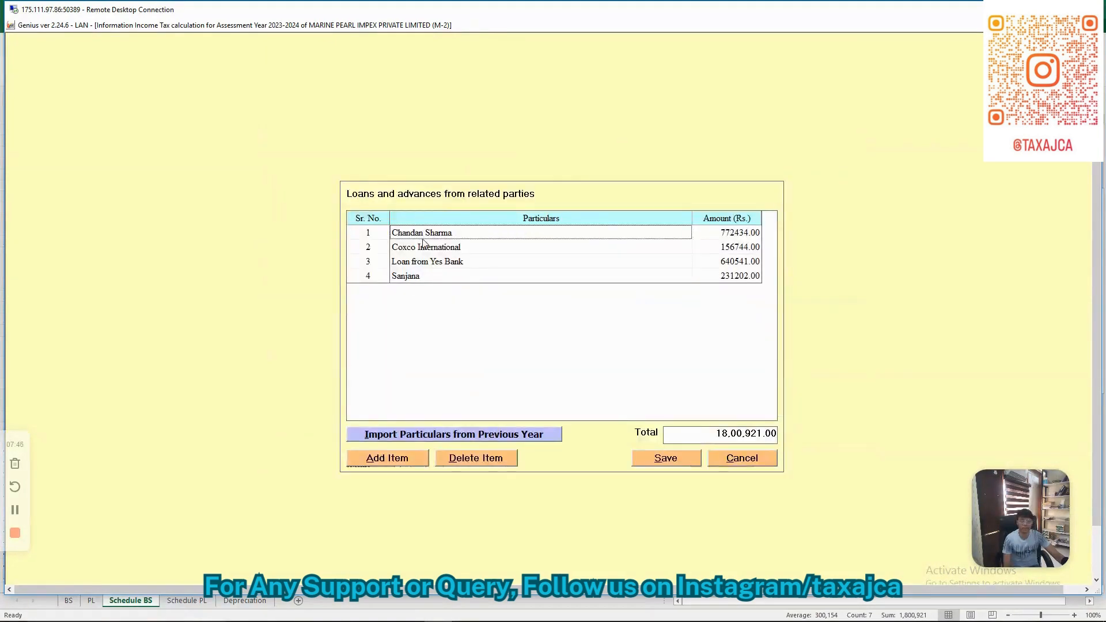
{"action": "key", "text": "alt+Tab"}
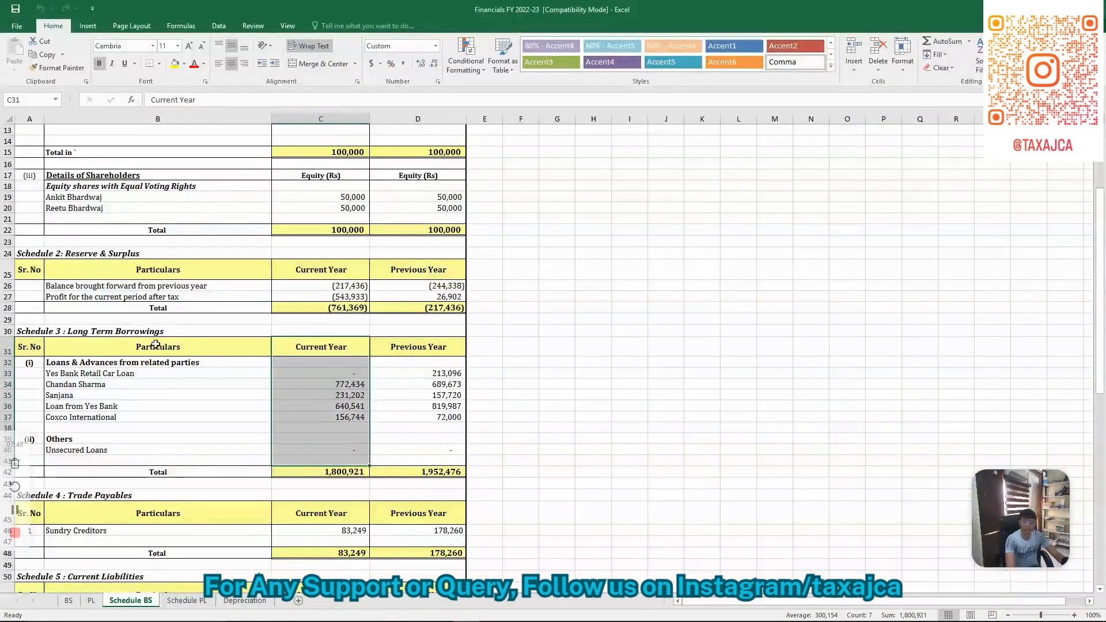
{"action": "left_click", "coordinate": [343, 387]}
{"action": "left_click_drag", "start_coordinate": [343, 389], "coordinate": [349, 418]}
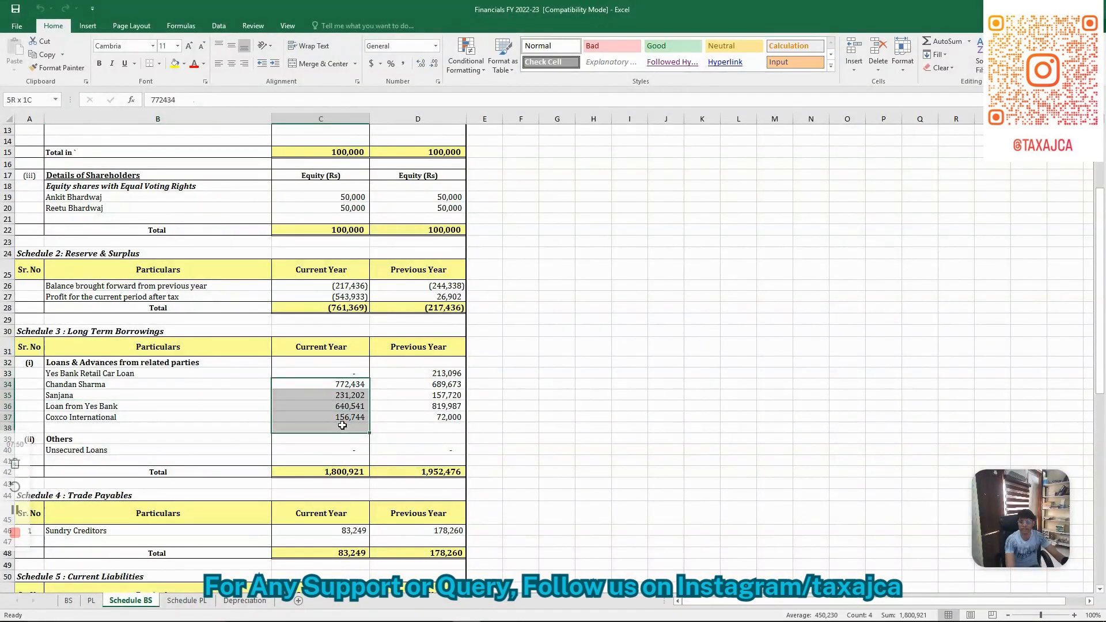
{"action": "key", "text": "alt+Tab"}
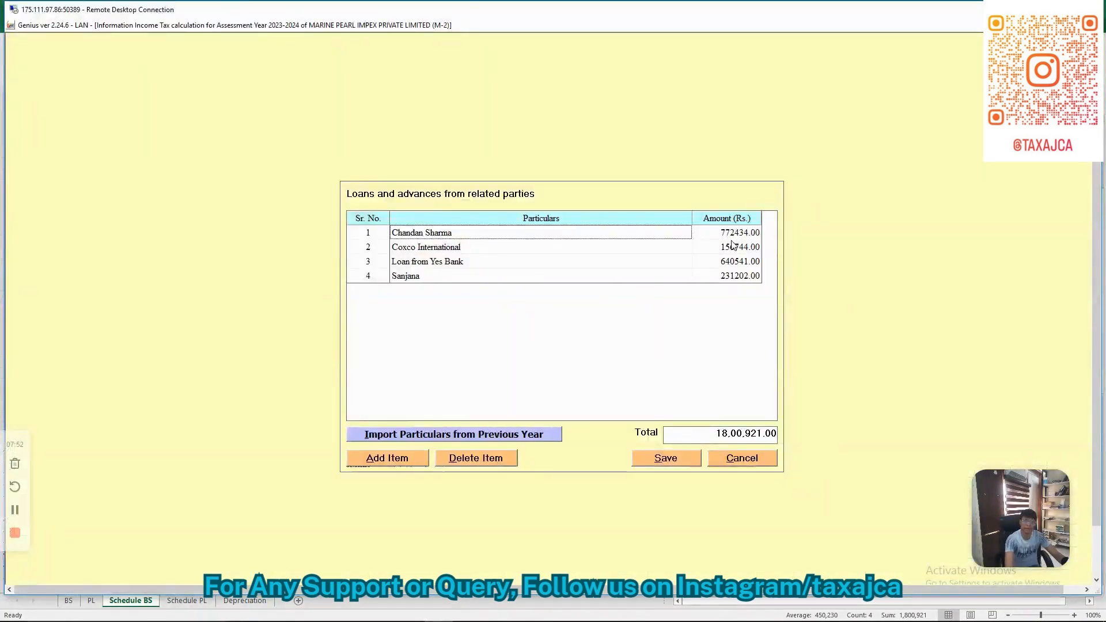
{"action": "left_click", "coordinate": [725, 460]}
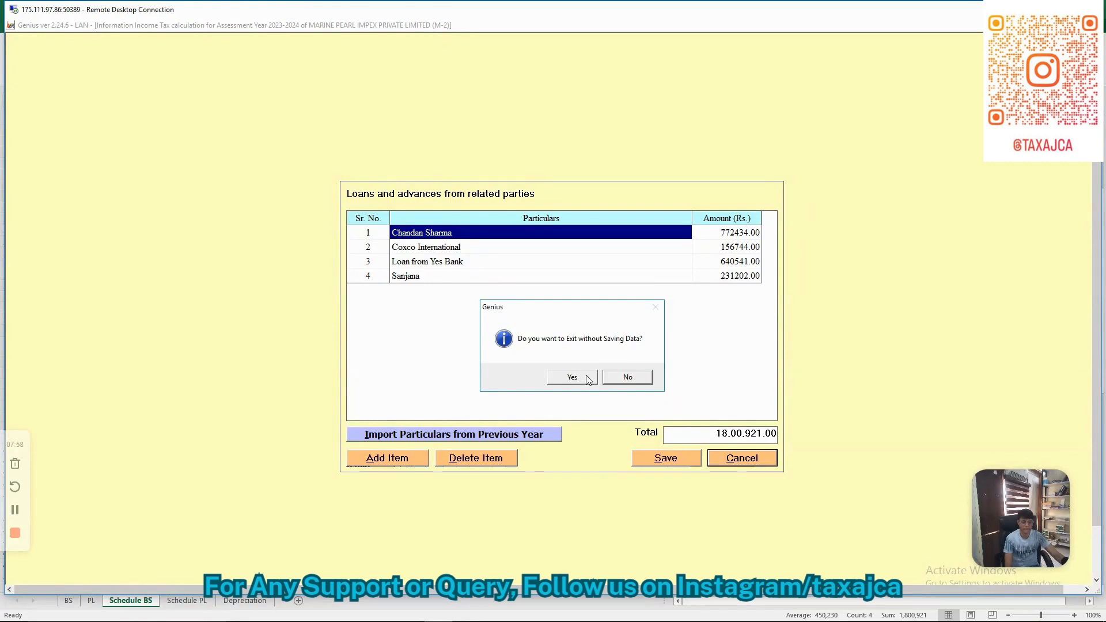
{"action": "left_click", "coordinate": [587, 378]}
- Compare the Sundry Creditors figure in Schedule 4 of the Excel workbook with total trade payables in the Genius balance sheet
{"action": "key", "text": "alt+Tab"}
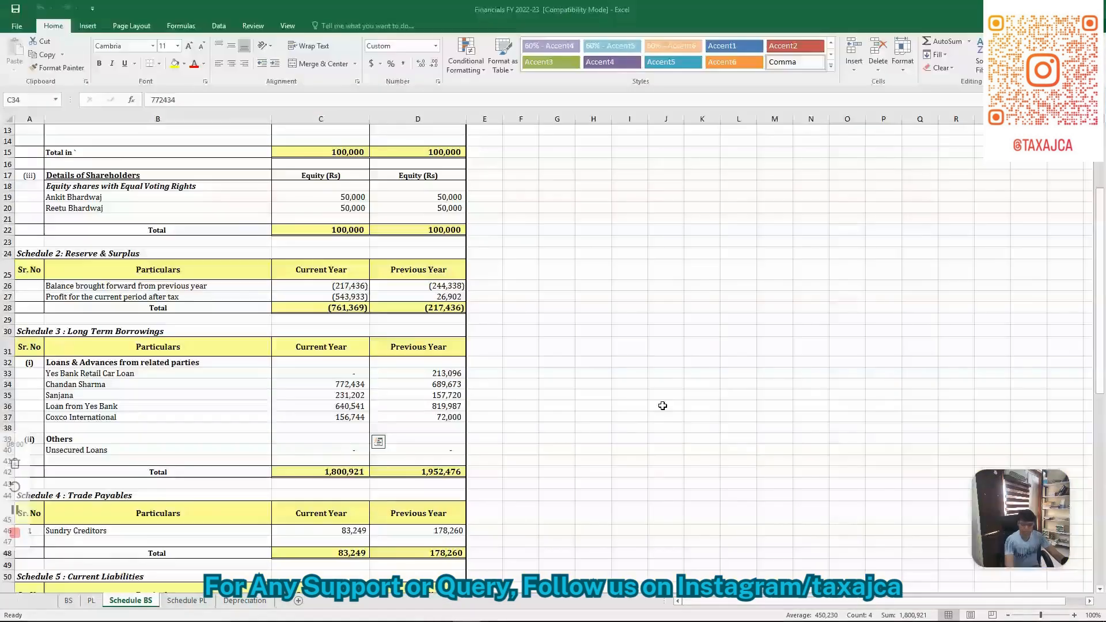
{"action": "scroll", "coordinate": [195, 361], "scroll_direction": "down", "scroll_amount": 6}
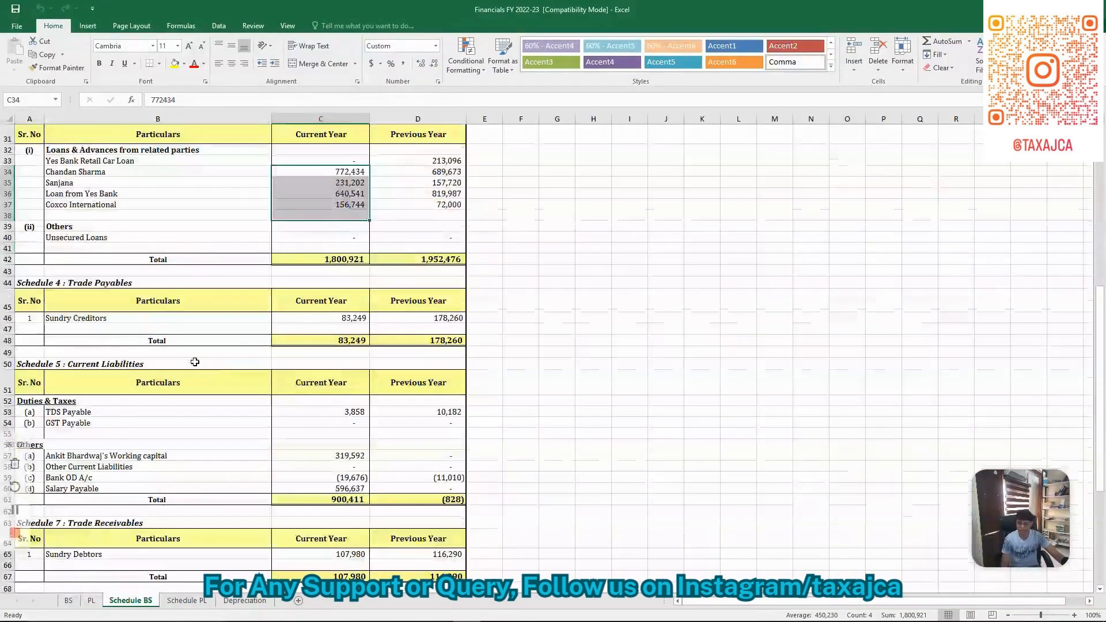
{"action": "left_click", "coordinate": [56, 317]}
{"action": "left_click", "coordinate": [308, 319]}
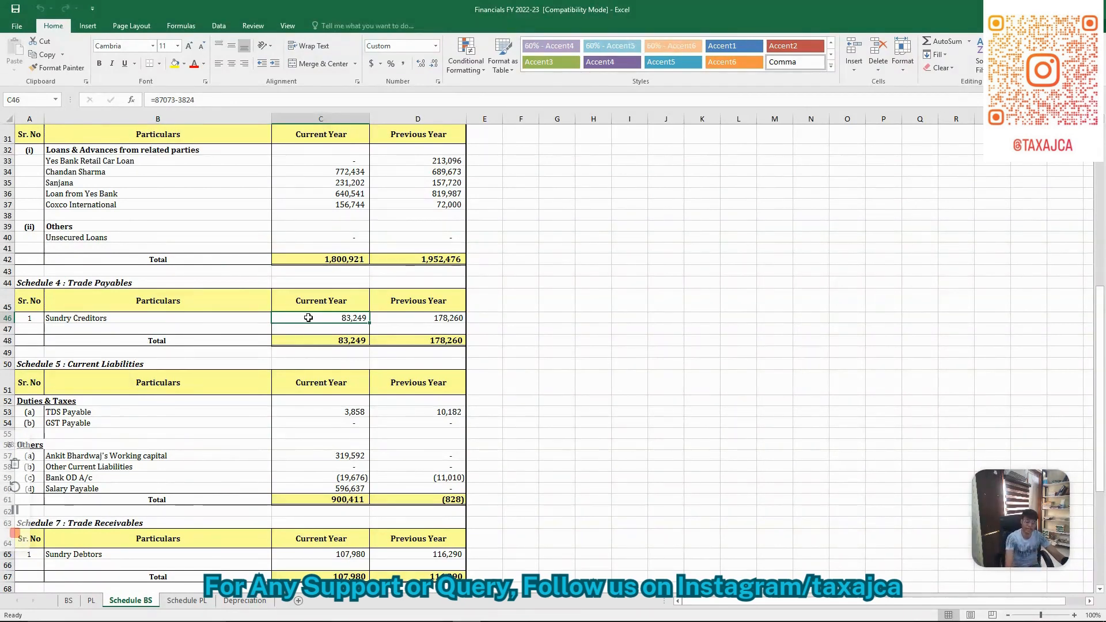
{"action": "key", "text": "alt+Tab"}
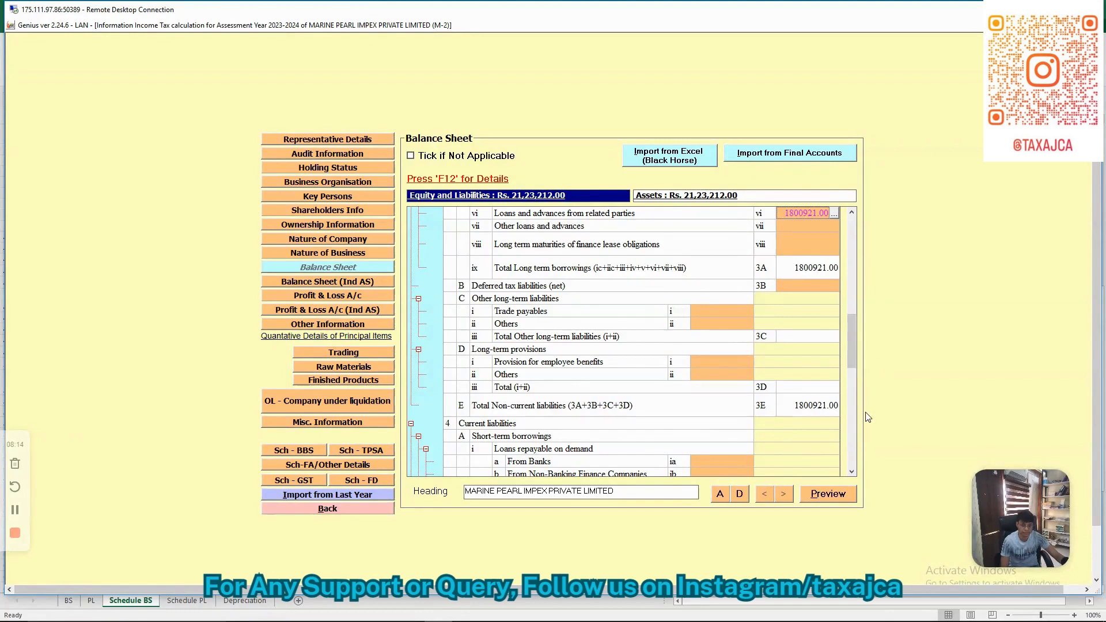
{"action": "left_click", "coordinate": [855, 382]}
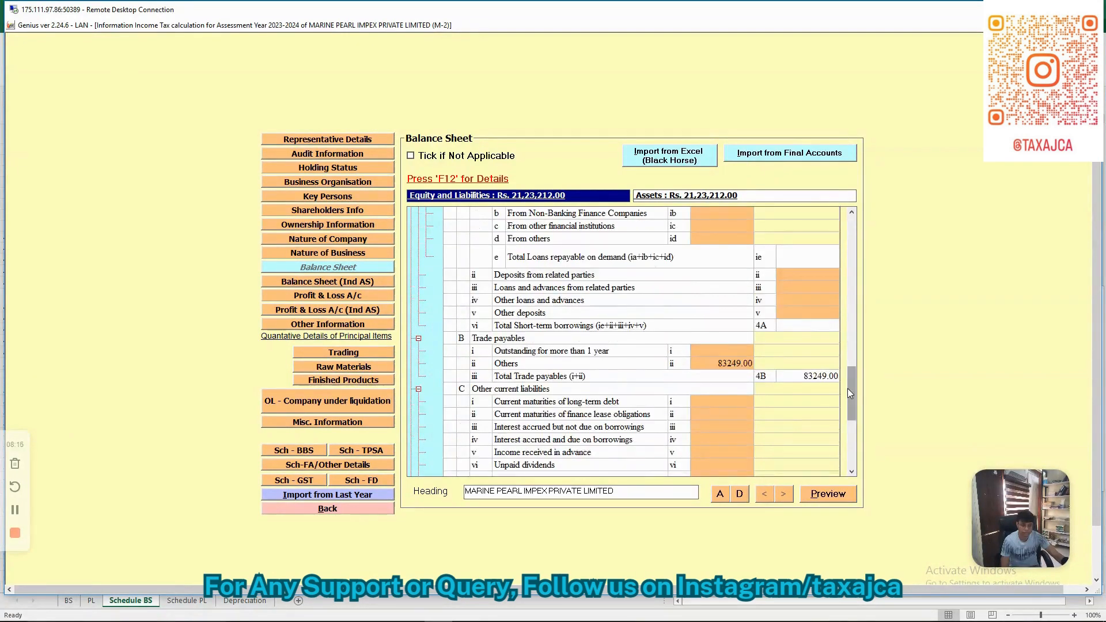
{"action": "left_click", "coordinate": [534, 379]}
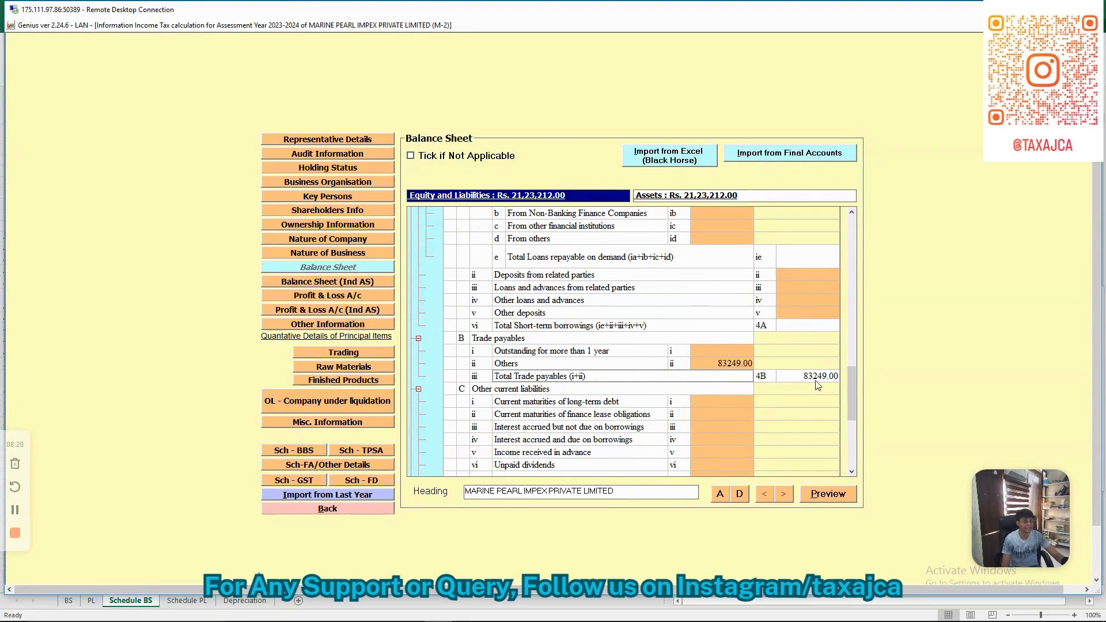
- Compare Schedule 5 current liabilities in Excel with the particulars of Other short-term provisions in Genius, and exit the details without saving
{"action": "left_click", "coordinate": [855, 448]}
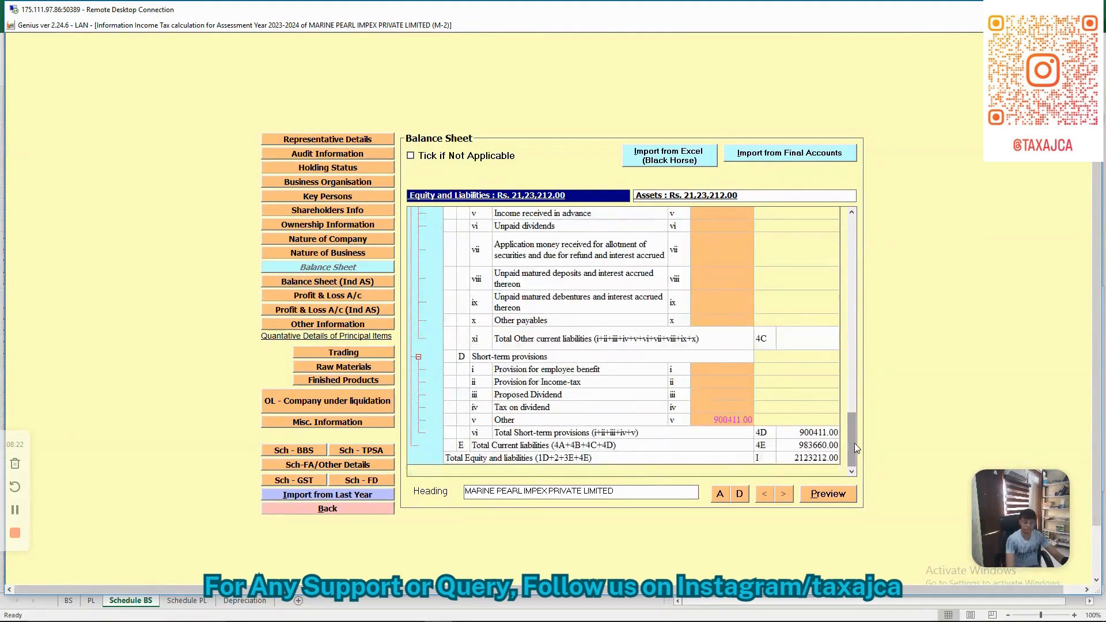
{"action": "key", "text": "alt+Tab"}
{"action": "scroll", "coordinate": [56, 295], "scroll_direction": "down", "scroll_amount": 3}
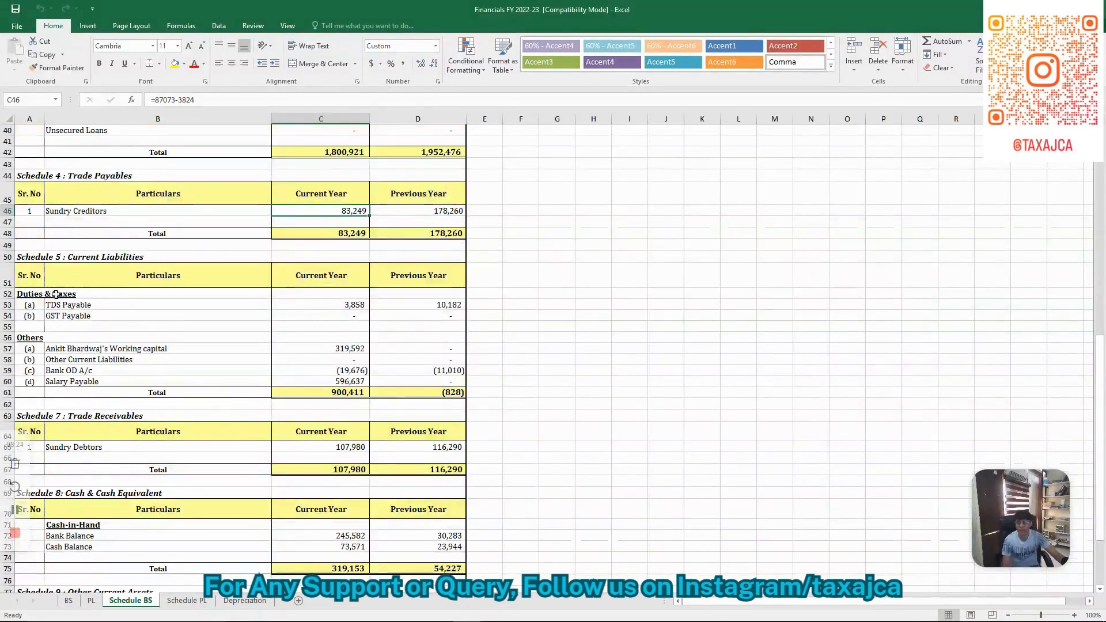
{"action": "left_click_drag", "start_coordinate": [55, 305], "coordinate": [349, 383]}
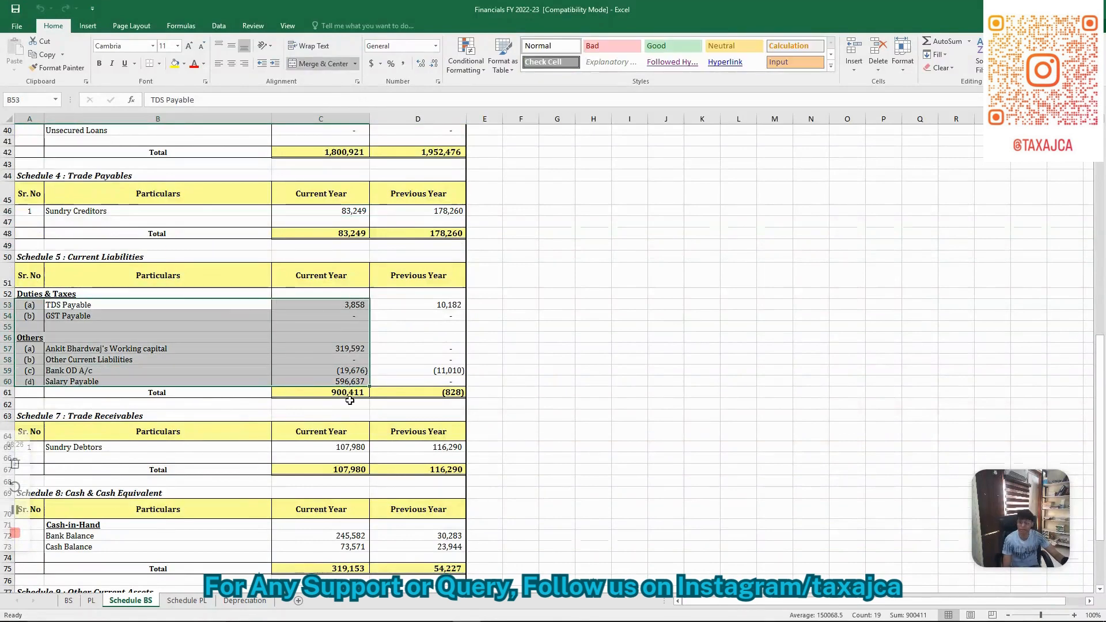
{"action": "key", "text": "alt+Tab"}
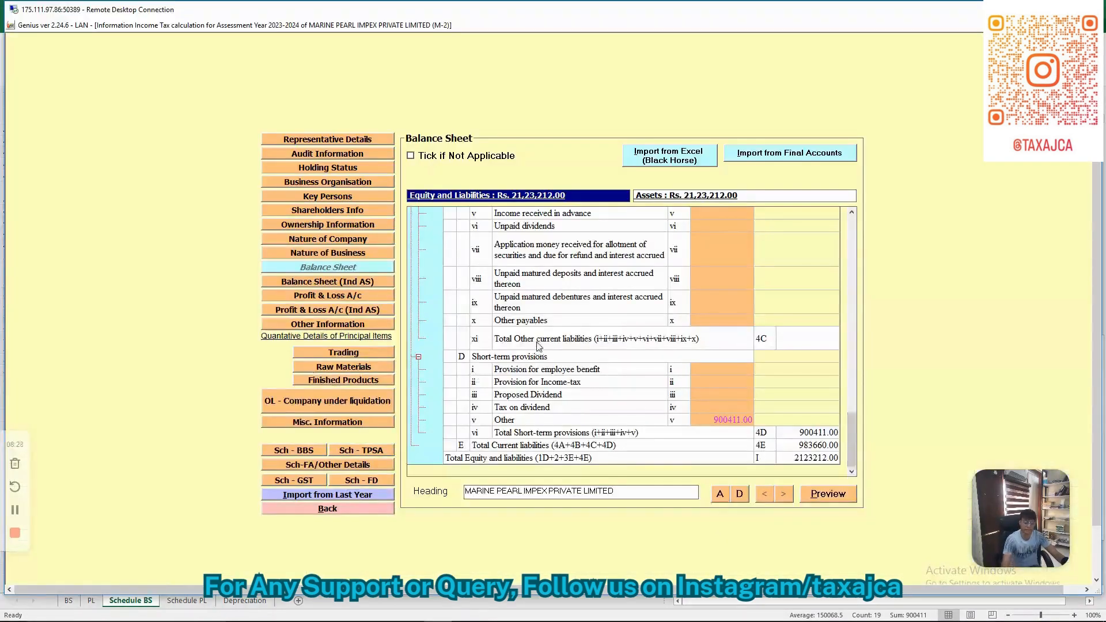
{"action": "left_click", "coordinate": [499, 420]}
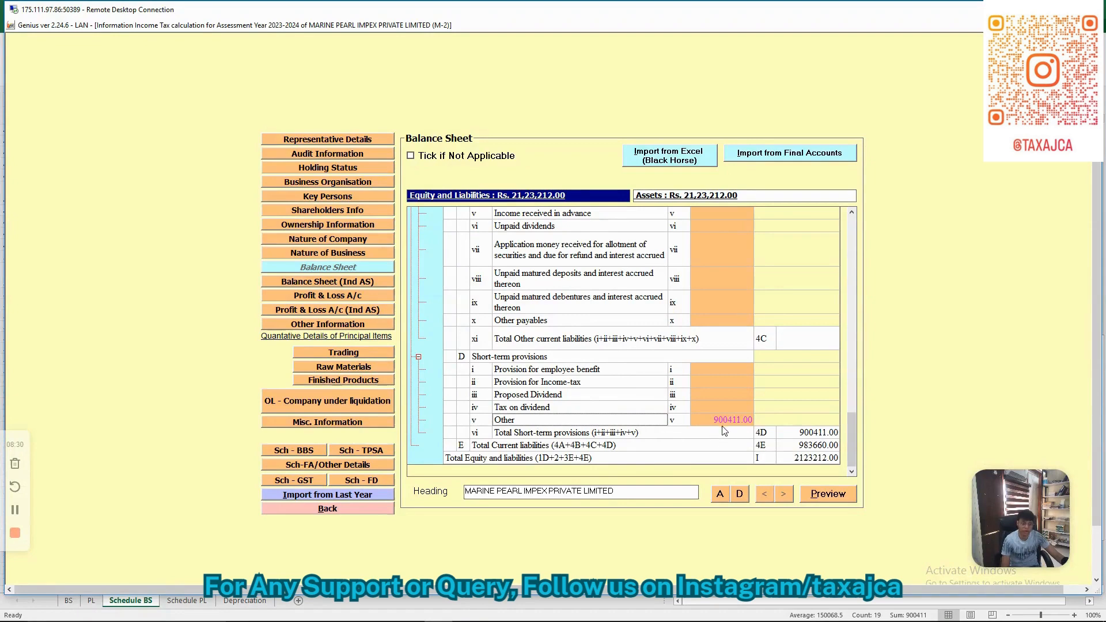
{"action": "left_click", "coordinate": [748, 421]}
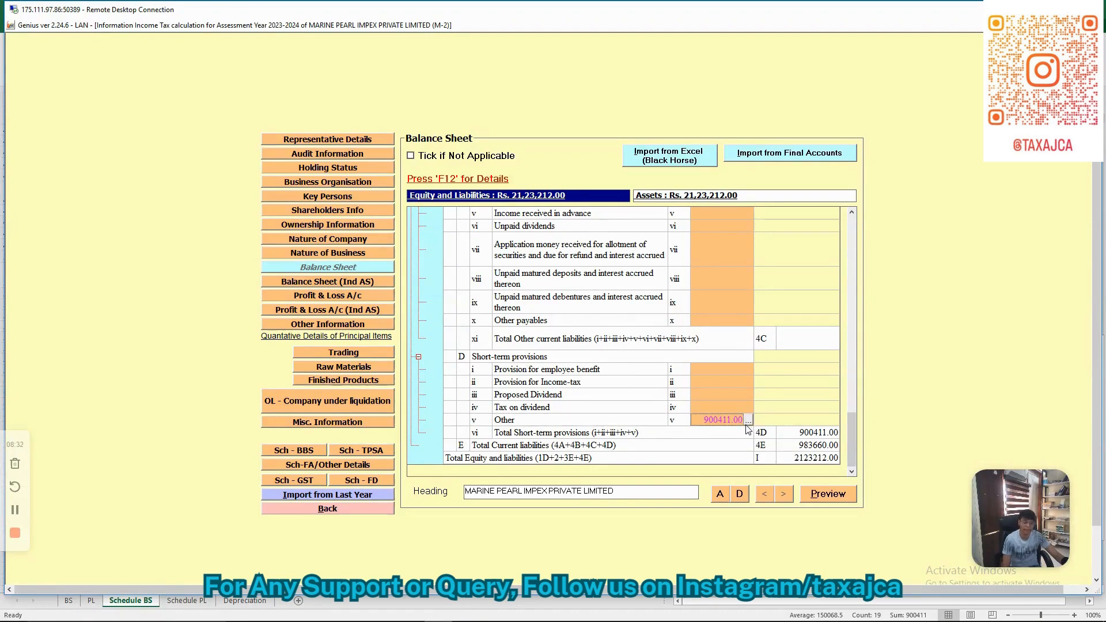
{"action": "key", "text": "F12"}
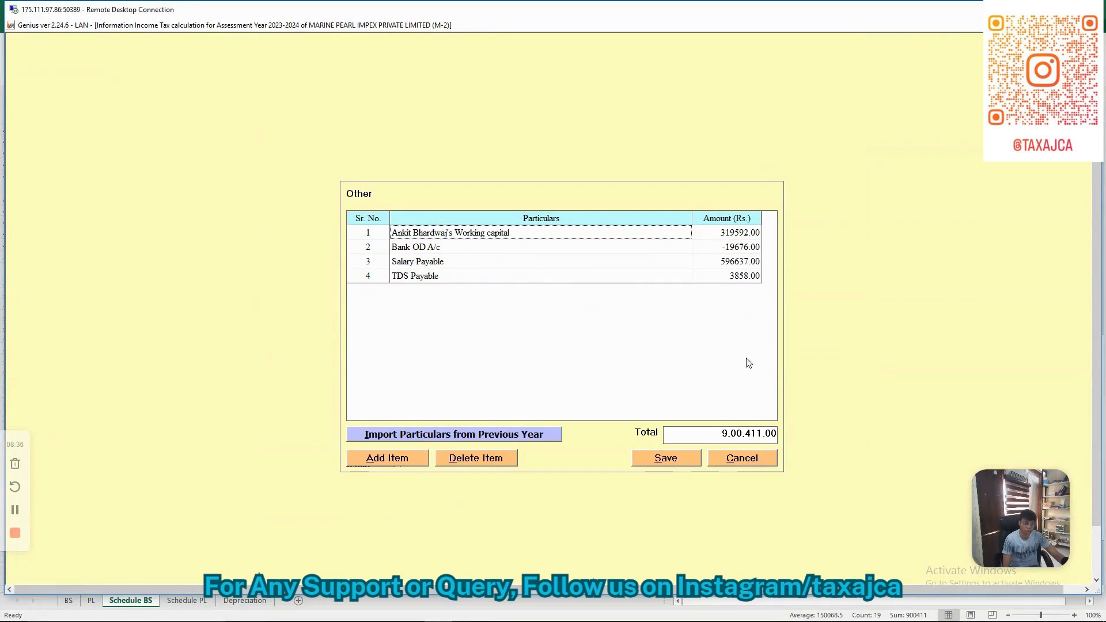
{"action": "left_click", "coordinate": [751, 462]}
{"action": "left_click", "coordinate": [589, 377]}
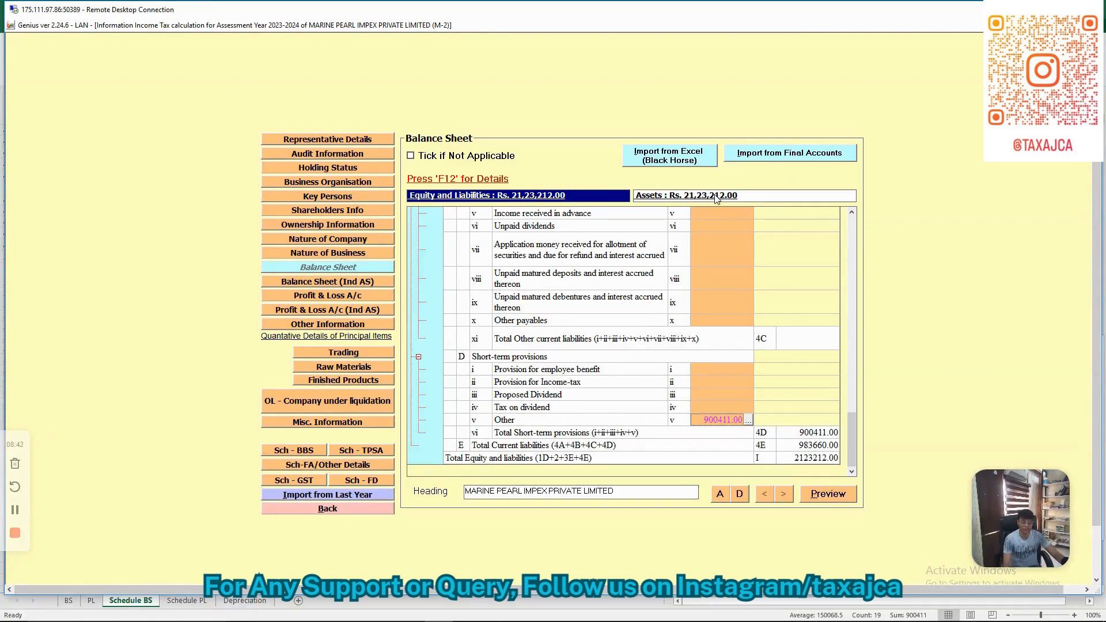
- Review the asset schedules 7 to 9 in Excel, and display the Assets side of the balance sheet in Genius
{"action": "key", "text": "alt+Tab"}
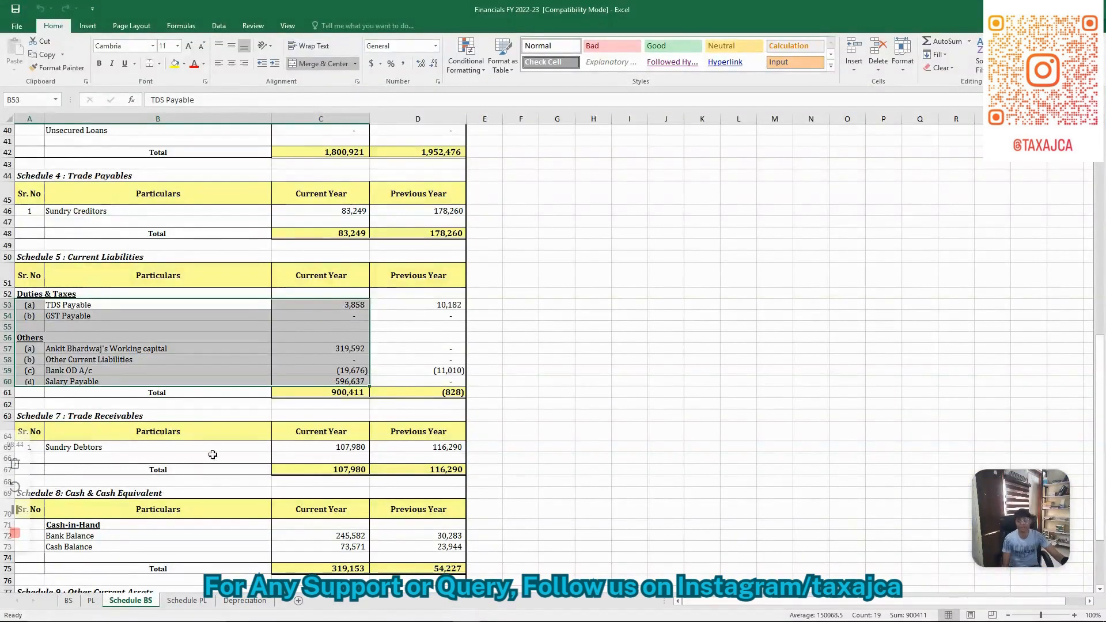
{"action": "left_click", "coordinate": [133, 432]}
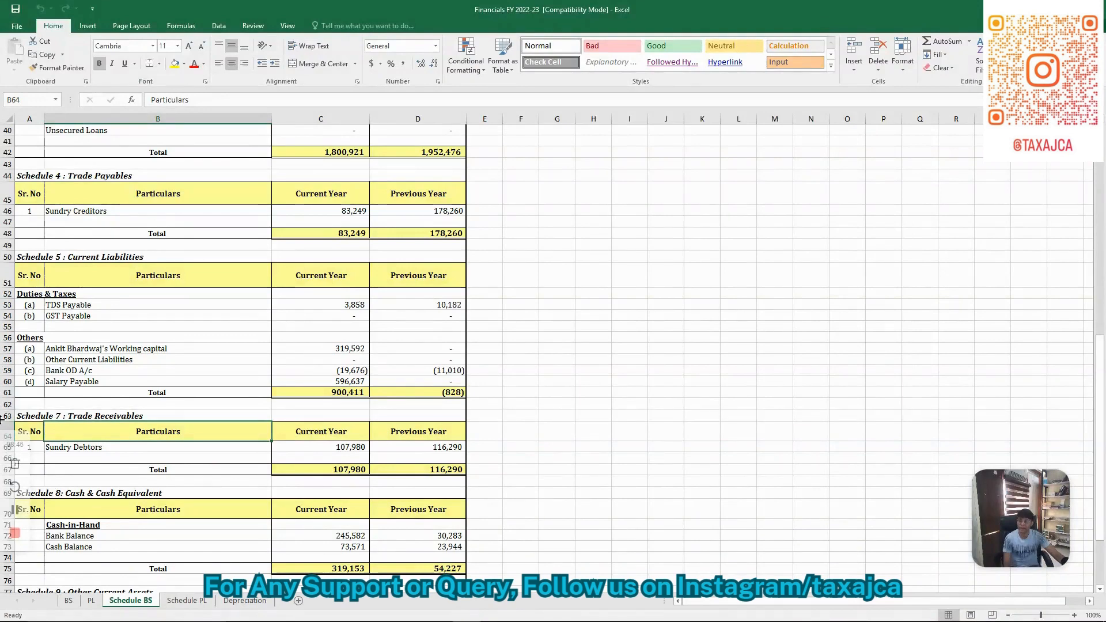
{"action": "left_click", "coordinate": [125, 414]}
{"action": "scroll", "coordinate": [252, 396], "scroll_direction": "down", "scroll_amount": 6}
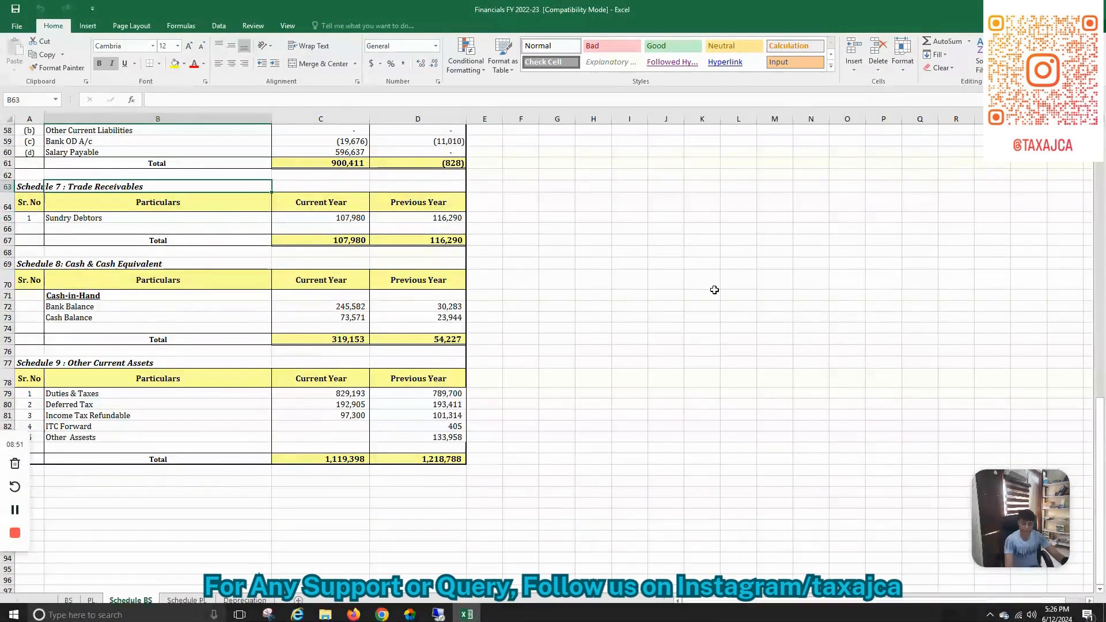
{"action": "key", "text": "alt+Tab"}
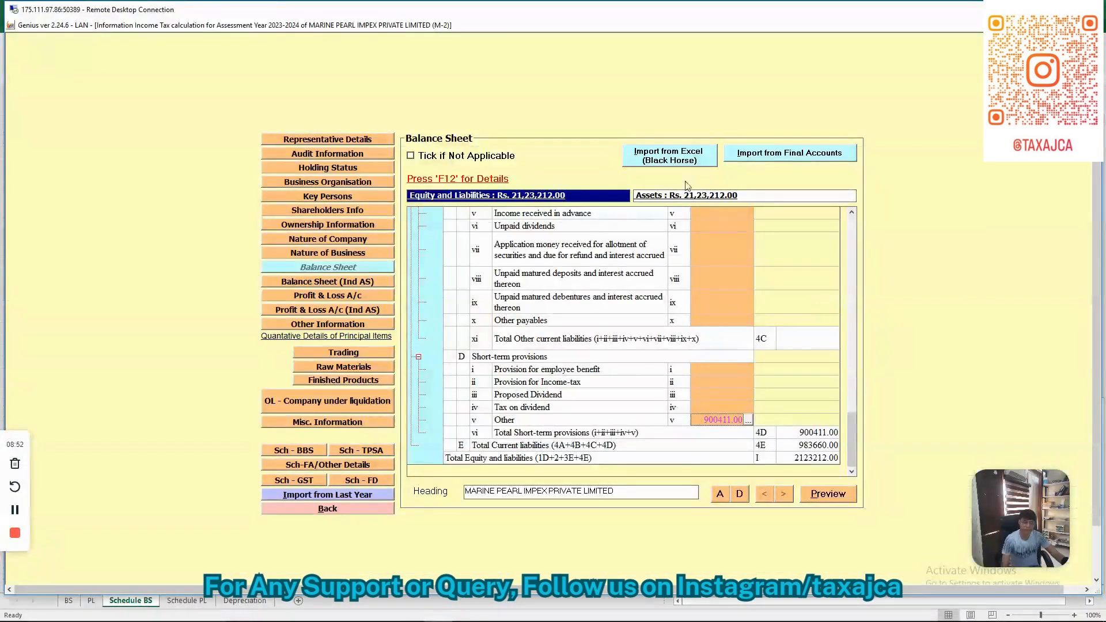
{"action": "left_click", "coordinate": [681, 200]}
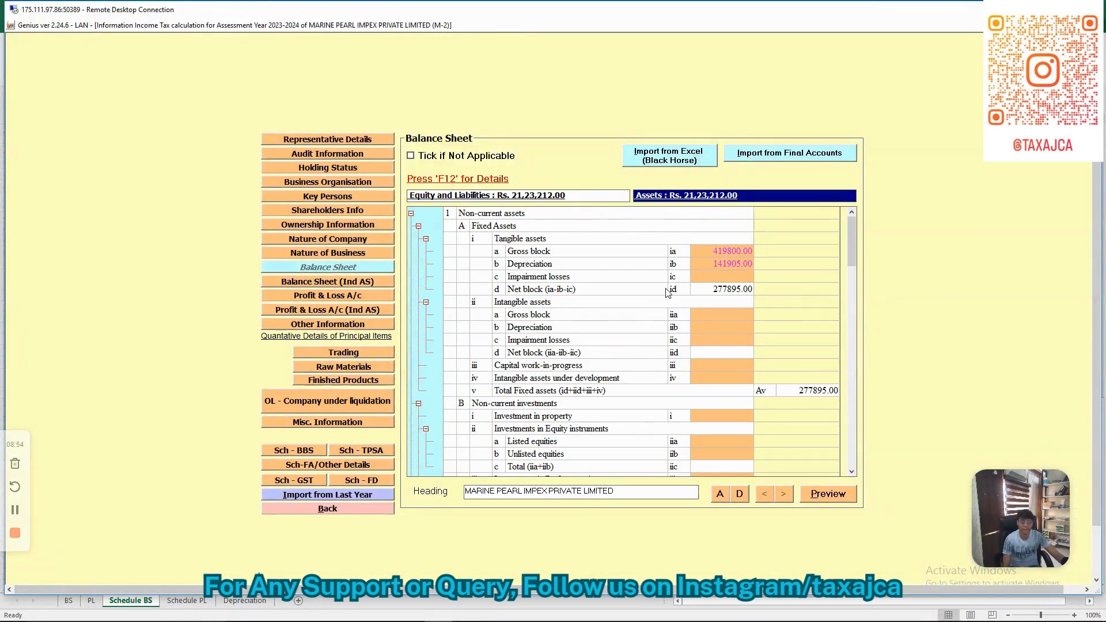
- Compare the current-year Sundry Debtors figure in Excel's Schedule 7 with Others under trade receivables in the Genius balance sheet
{"action": "key", "text": "alt+Tab"}
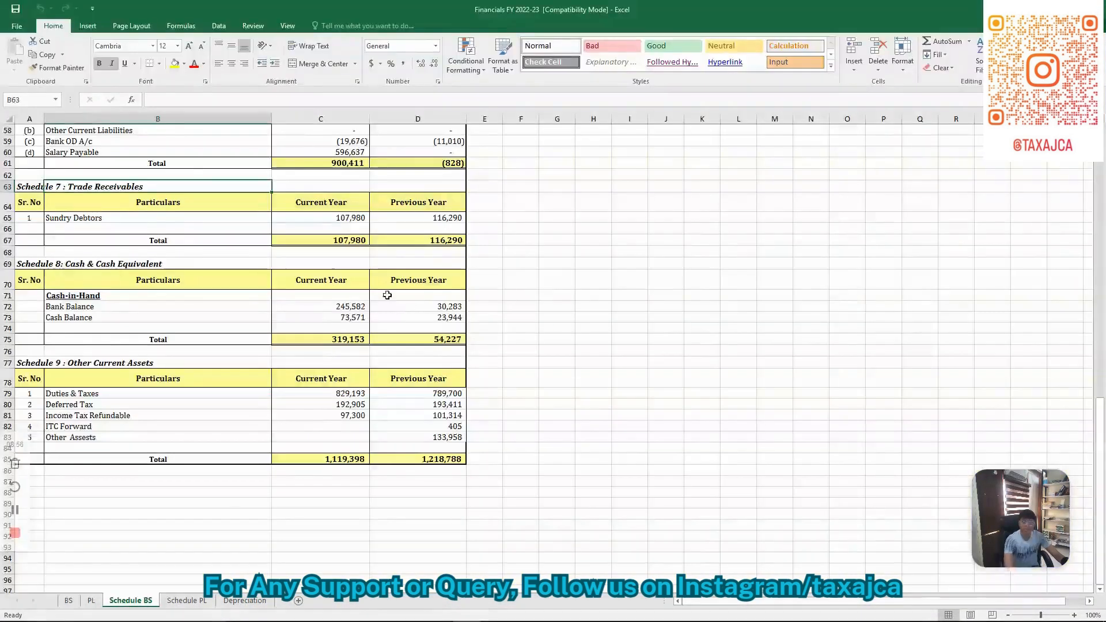
{"action": "left_click", "coordinate": [151, 207]}
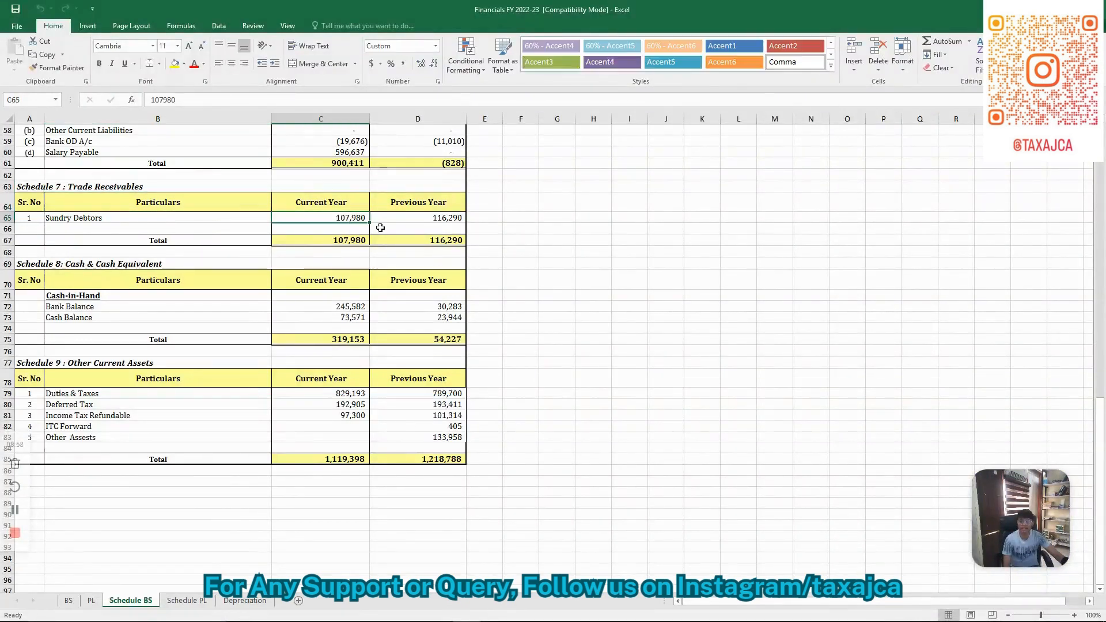
{"action": "key", "text": "alt+Tab"}
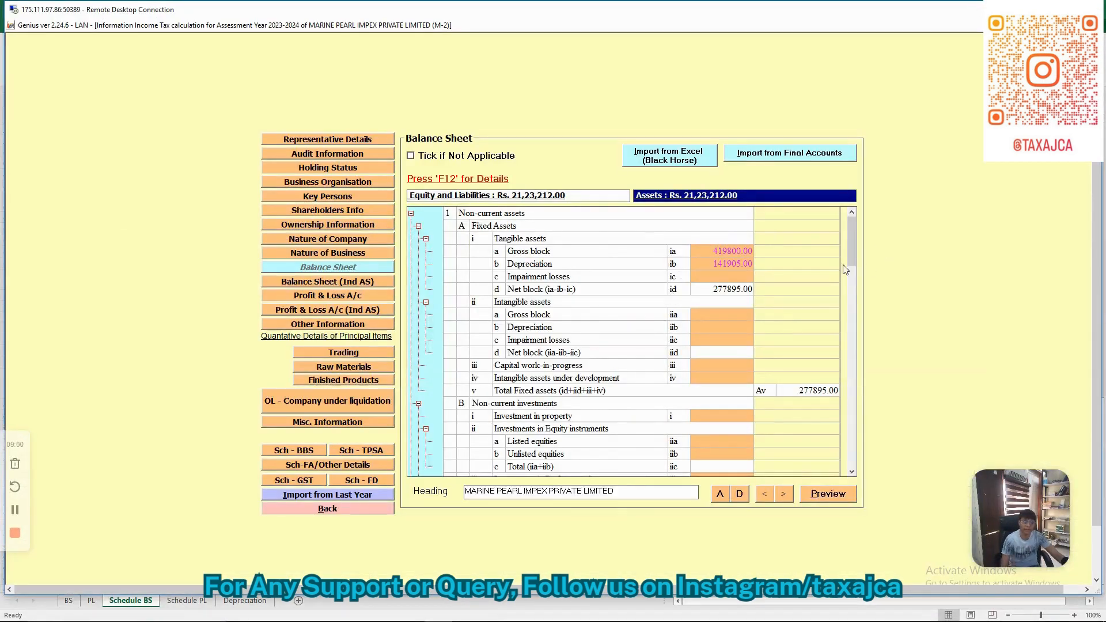
{"action": "left_click", "coordinate": [854, 297]}
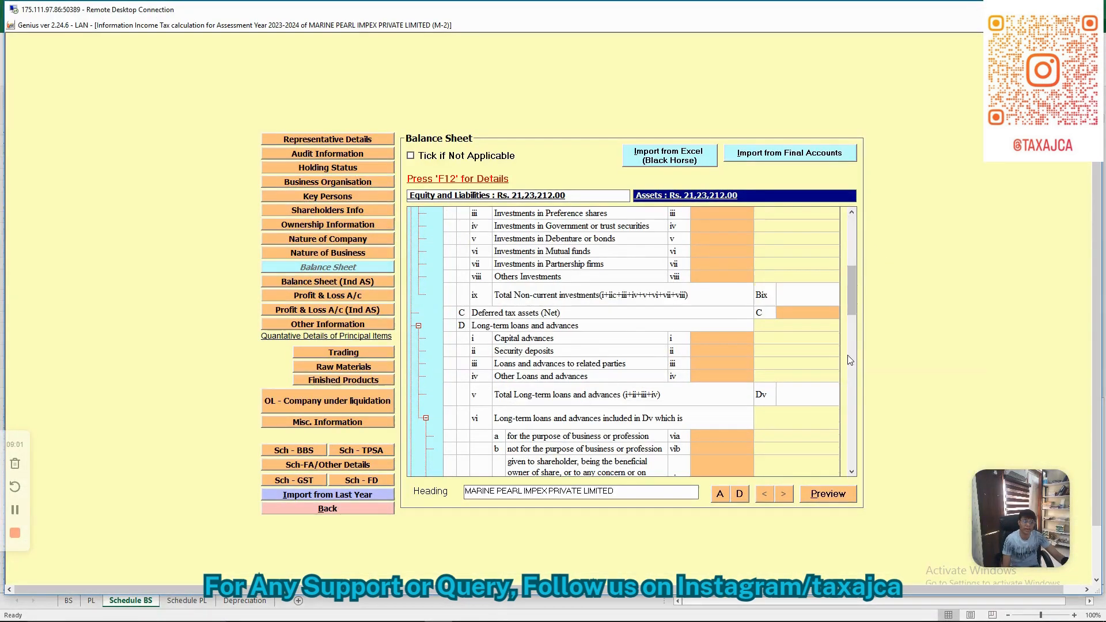
{"action": "left_click", "coordinate": [854, 396]}
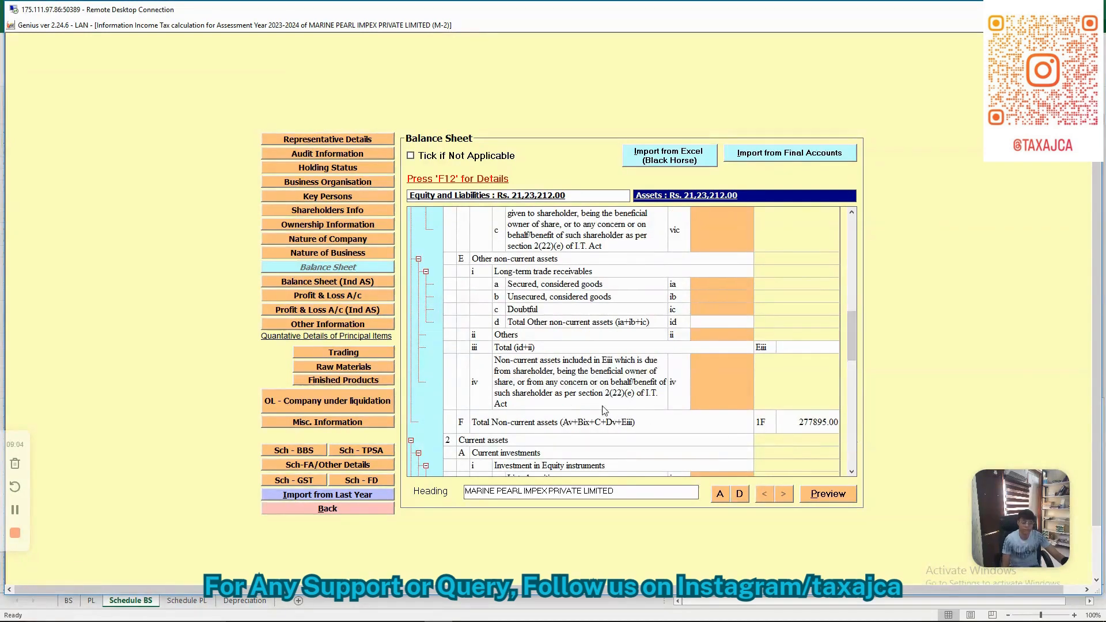
{"action": "left_click", "coordinate": [852, 435]}
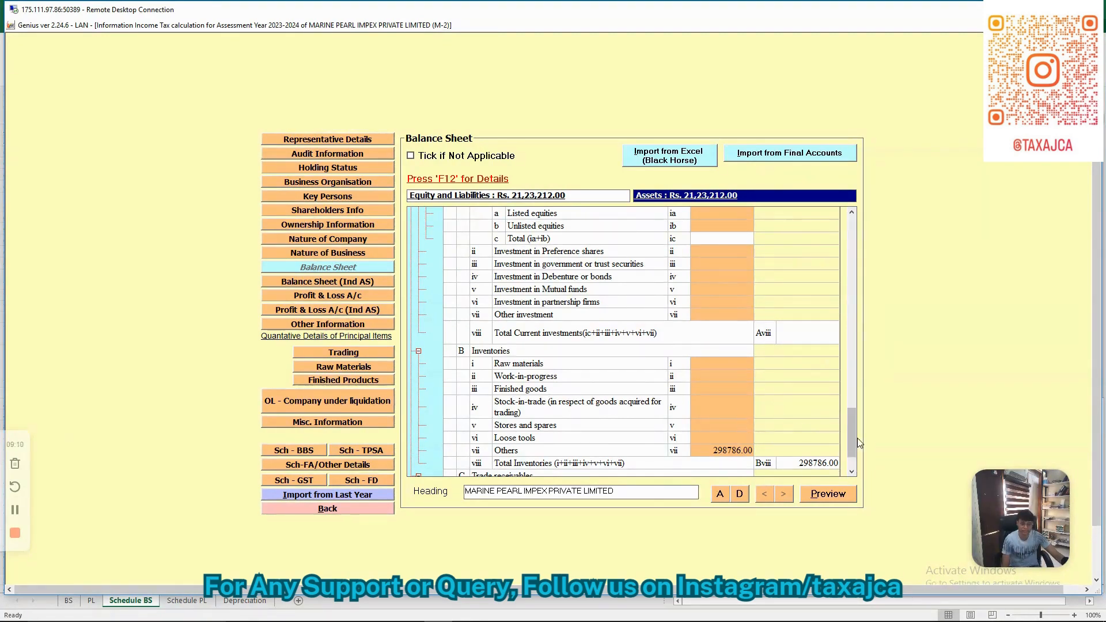
{"action": "left_click", "coordinate": [857, 444]}
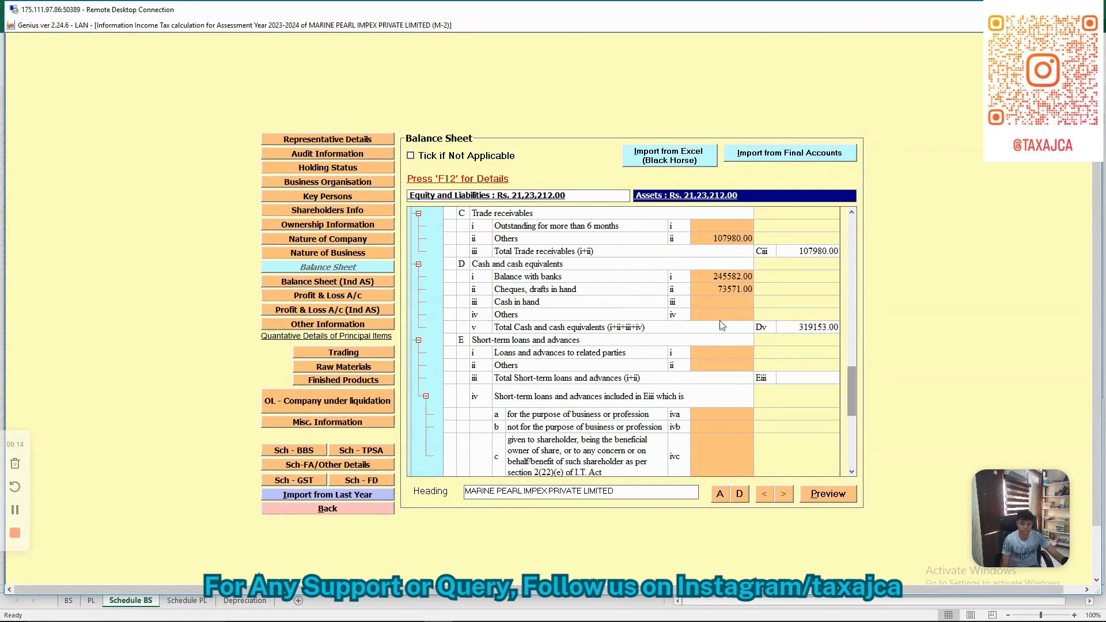
{"action": "scroll", "coordinate": [567, 380], "scroll_direction": "up", "scroll_amount": 5}
{"action": "left_click", "coordinate": [546, 441]}
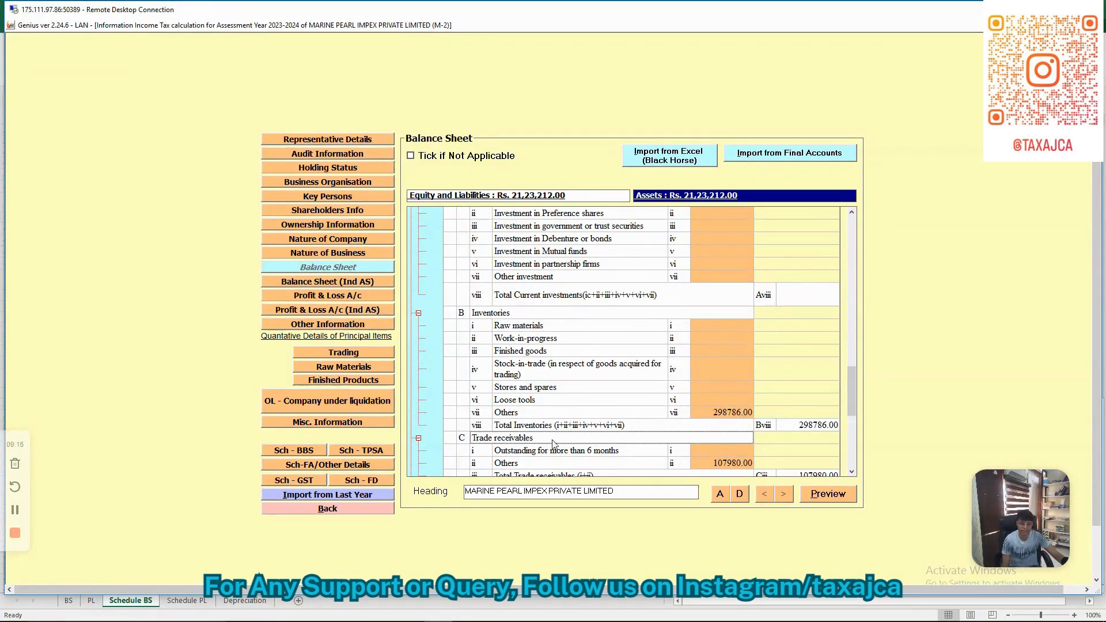
{"action": "left_click", "coordinate": [714, 464]}
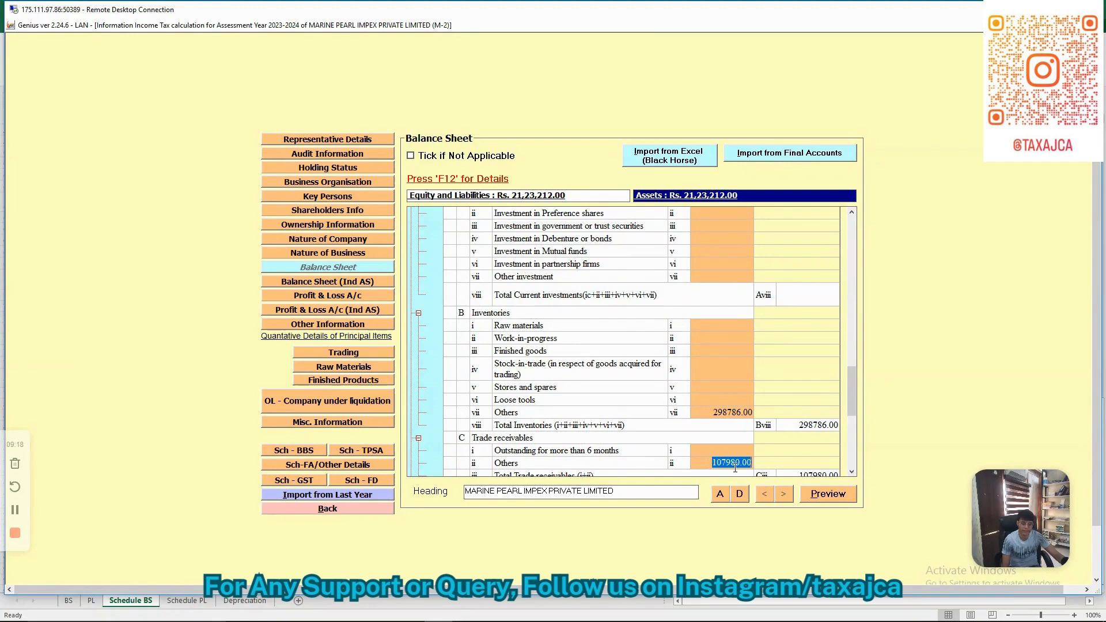
{"action": "key", "text": "alt+Tab"}
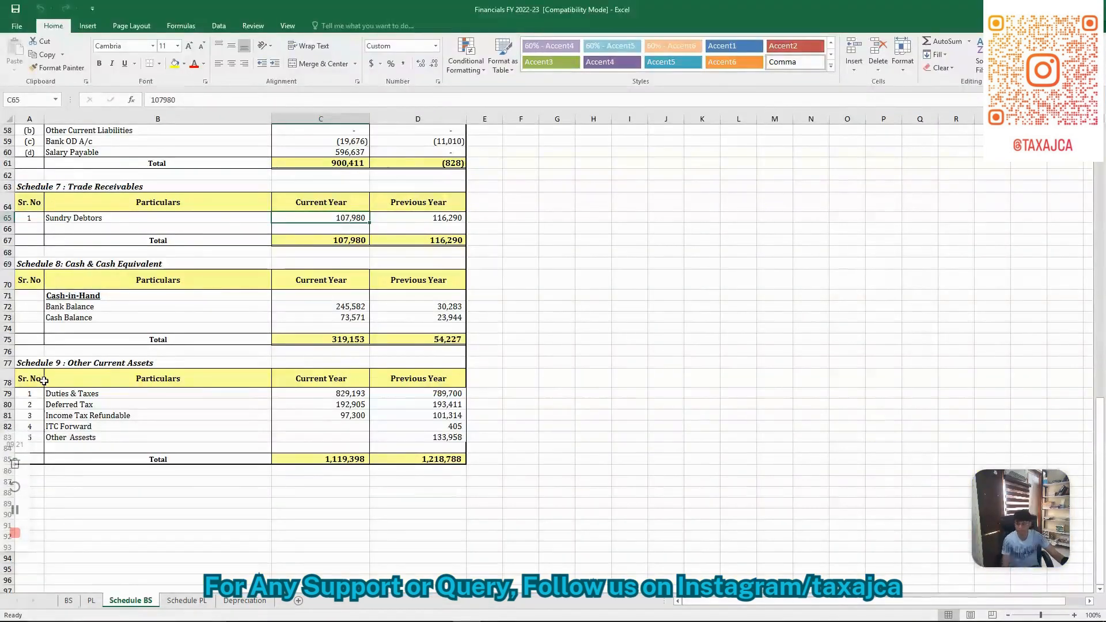
- Compare the current-year Bank Balance and Cash Balance in Excel's Schedule 8 with the cash and cash equivalents entries in the Genius balance sheet
{"action": "left_click", "coordinate": [68, 317]}
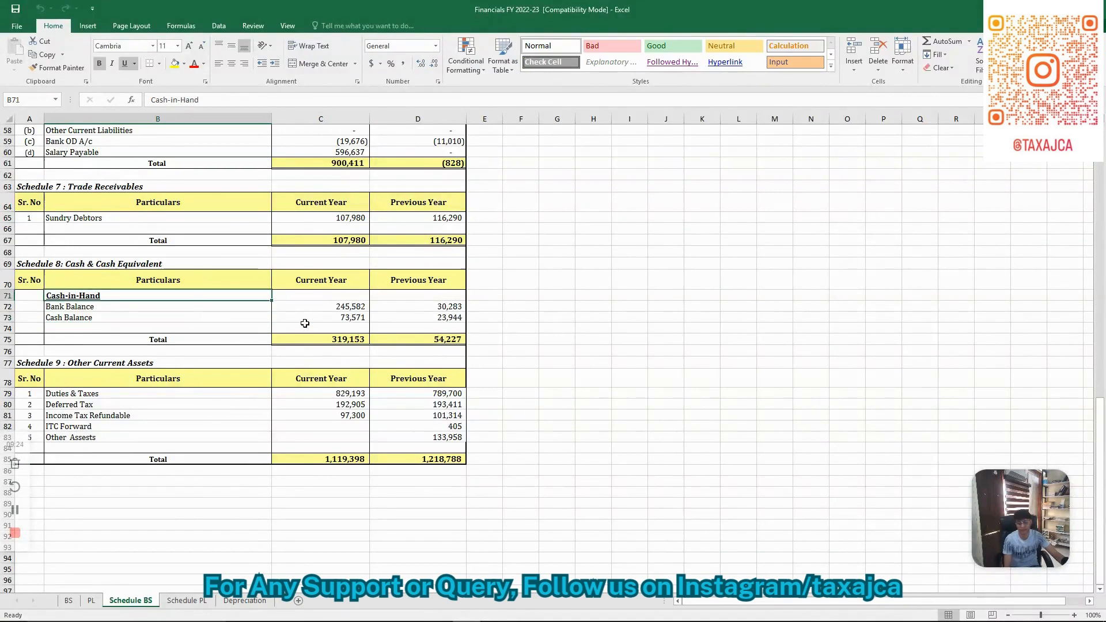
{"action": "key", "text": "alt+Tab"}
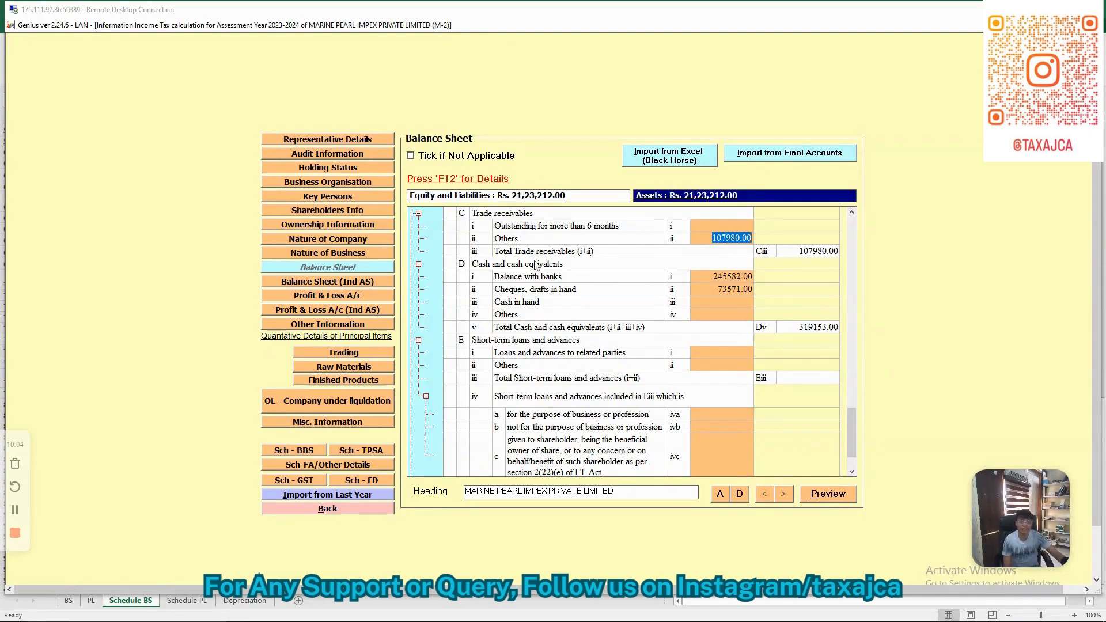
{"action": "left_click", "coordinate": [722, 272]}
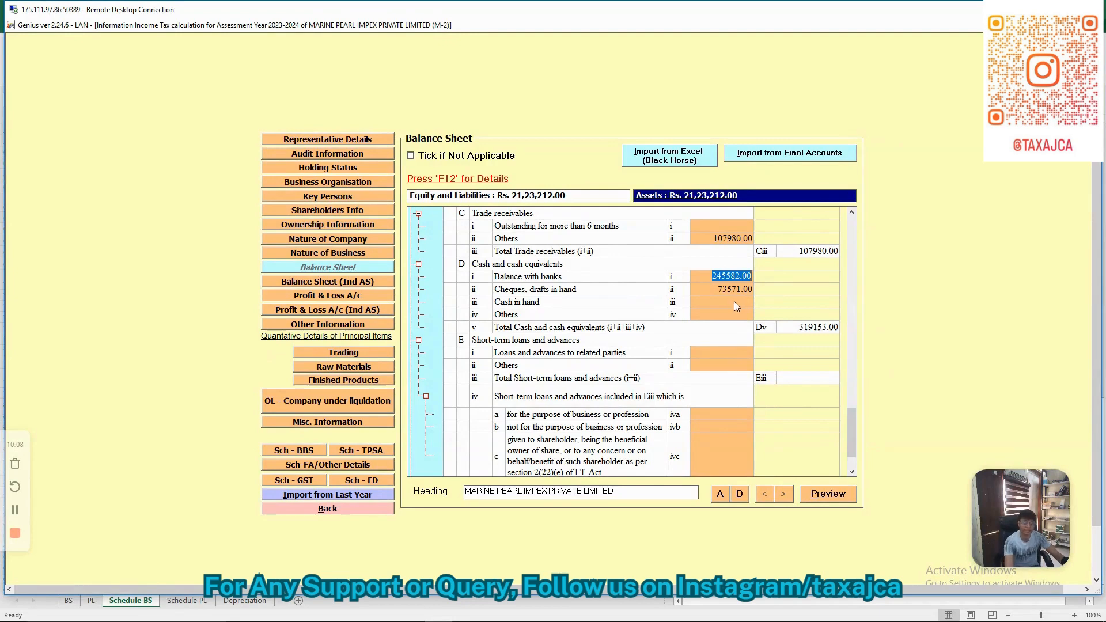
{"action": "key", "text": "alt+Tab"}
{"action": "key", "text": "alt+Tab"}
{"action": "left_click", "coordinate": [741, 287]}
- Compare Schedule 9 in Excel with the particulars of Other current assets in Genius, and exit the details without saving
{"action": "key", "text": "alt+Tab"}
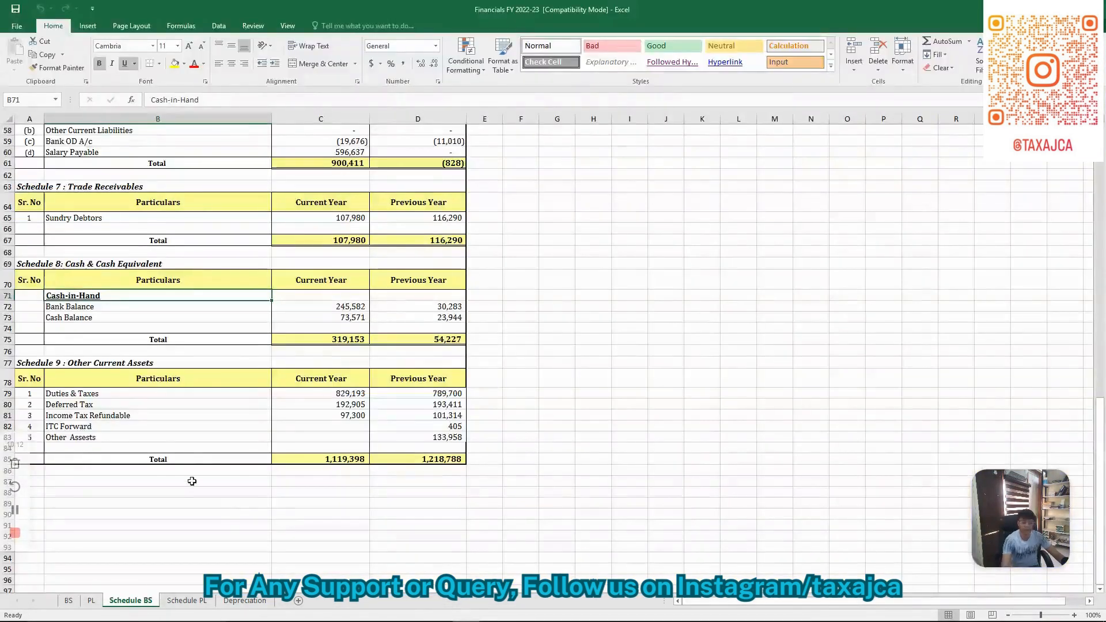
{"action": "left_click_drag", "start_coordinate": [101, 363], "coordinate": [474, 454]}
{"action": "key", "text": "alt+Tab"}
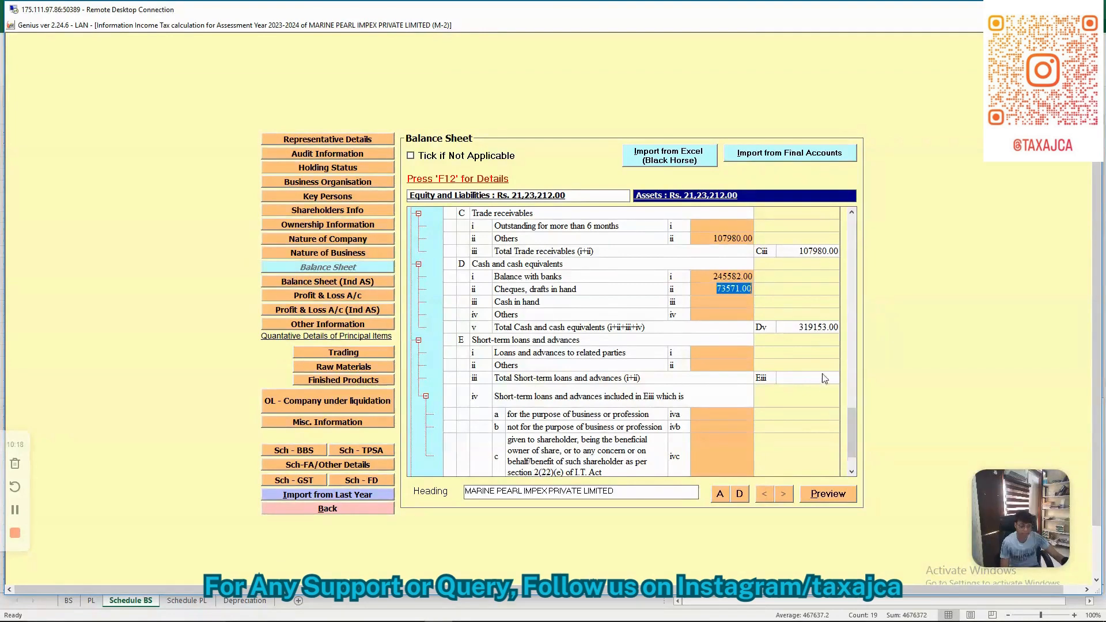
{"action": "left_click", "coordinate": [728, 331]}
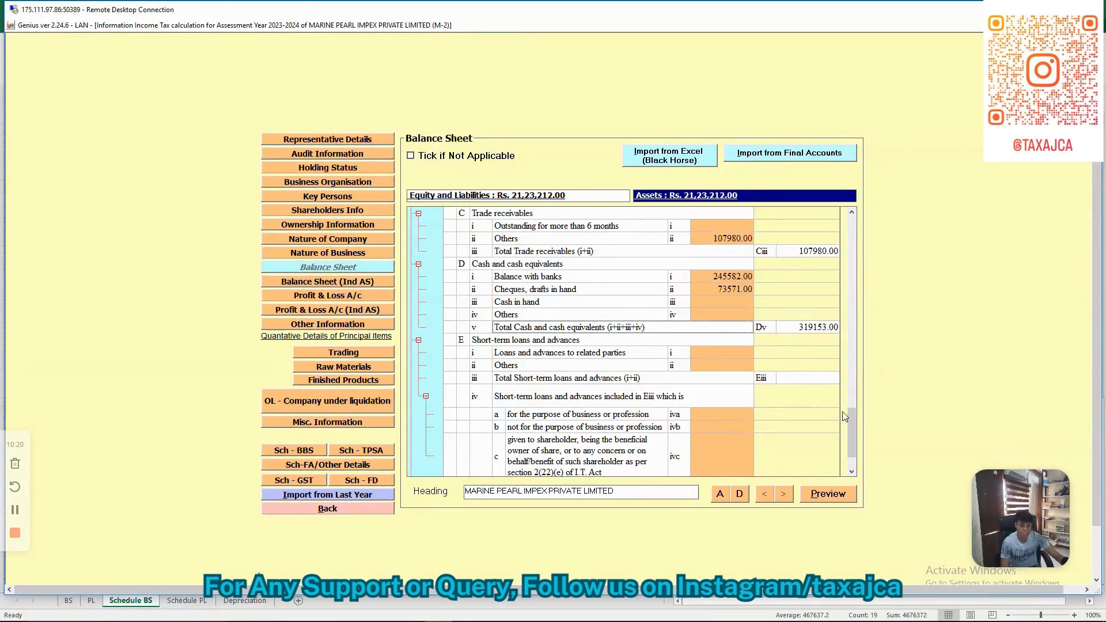
{"action": "left_click_drag", "start_coordinate": [855, 453], "coordinate": [854, 472]}
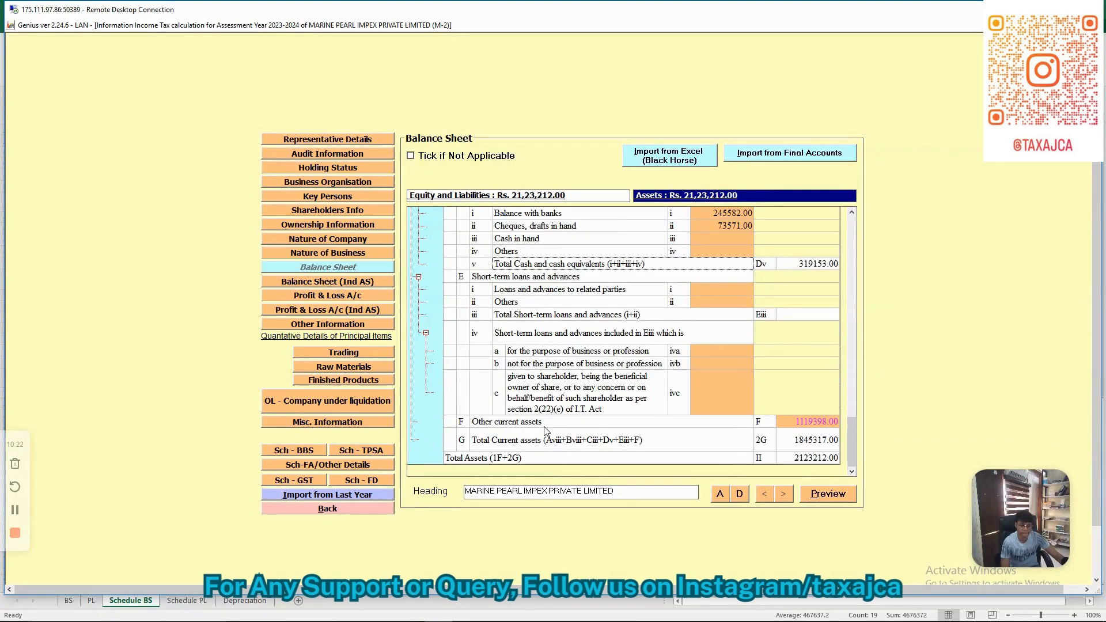
{"action": "left_click", "coordinate": [790, 426]}
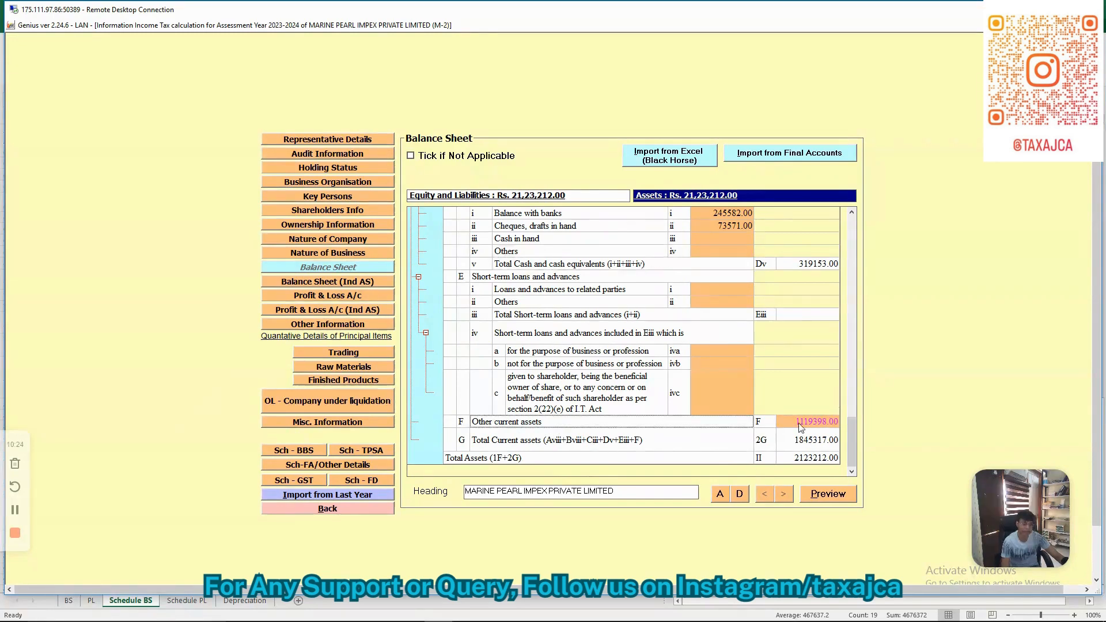
{"action": "left_click", "coordinate": [835, 424]}
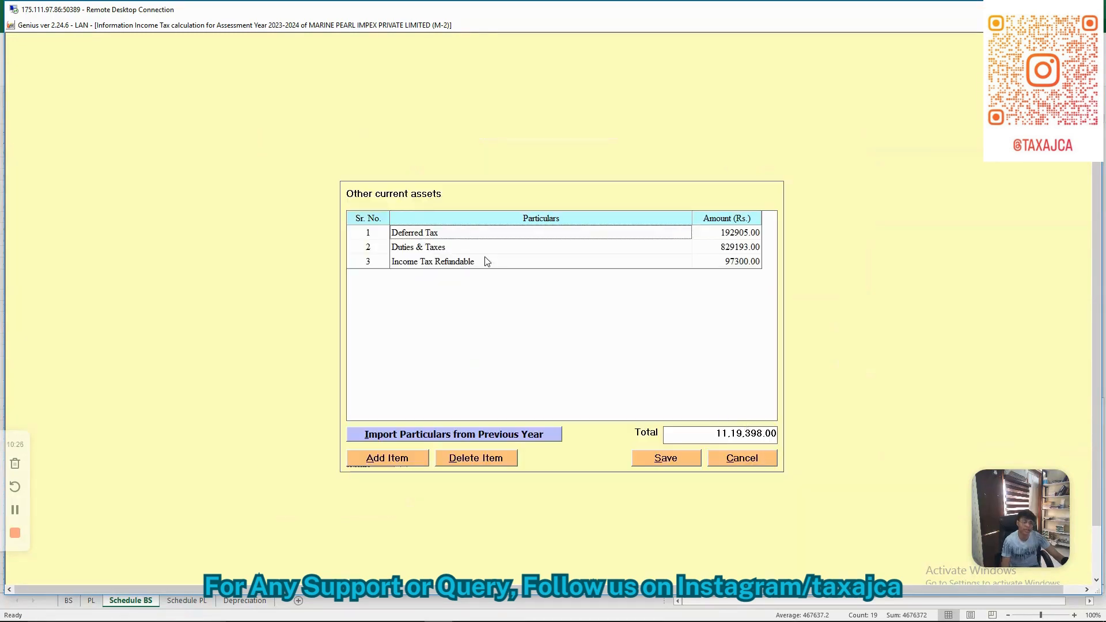
{"action": "left_click", "coordinate": [743, 458]}
{"action": "left_click", "coordinate": [569, 378]}
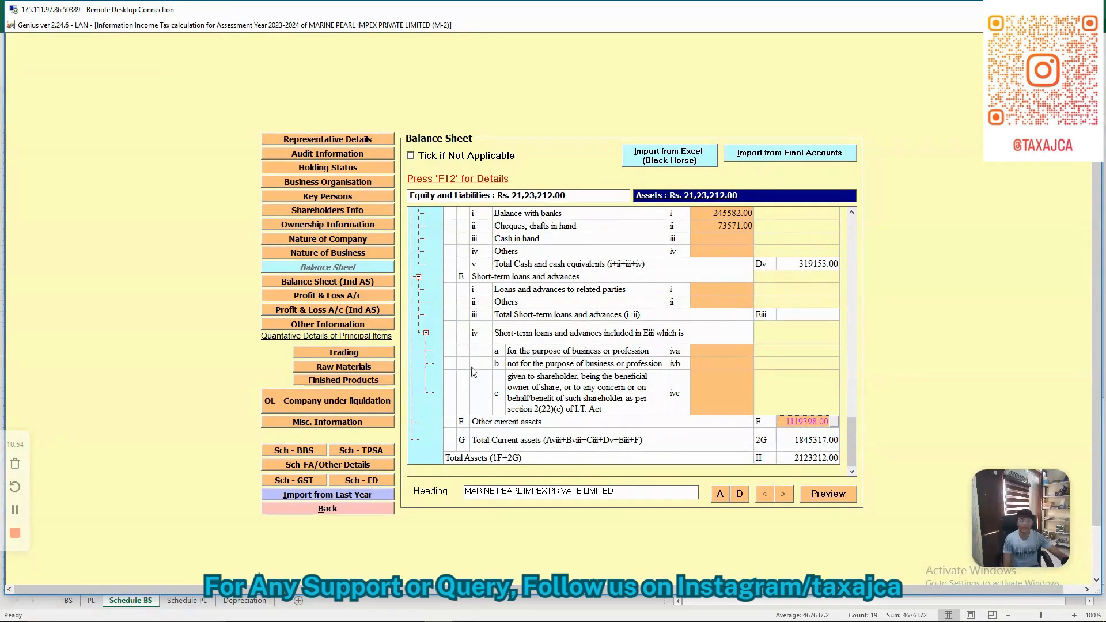
- Generate the balance sheet preview in ITR Format for Current Only, with Show Item-wise Details turned off
{"action": "left_click", "coordinate": [824, 497]}
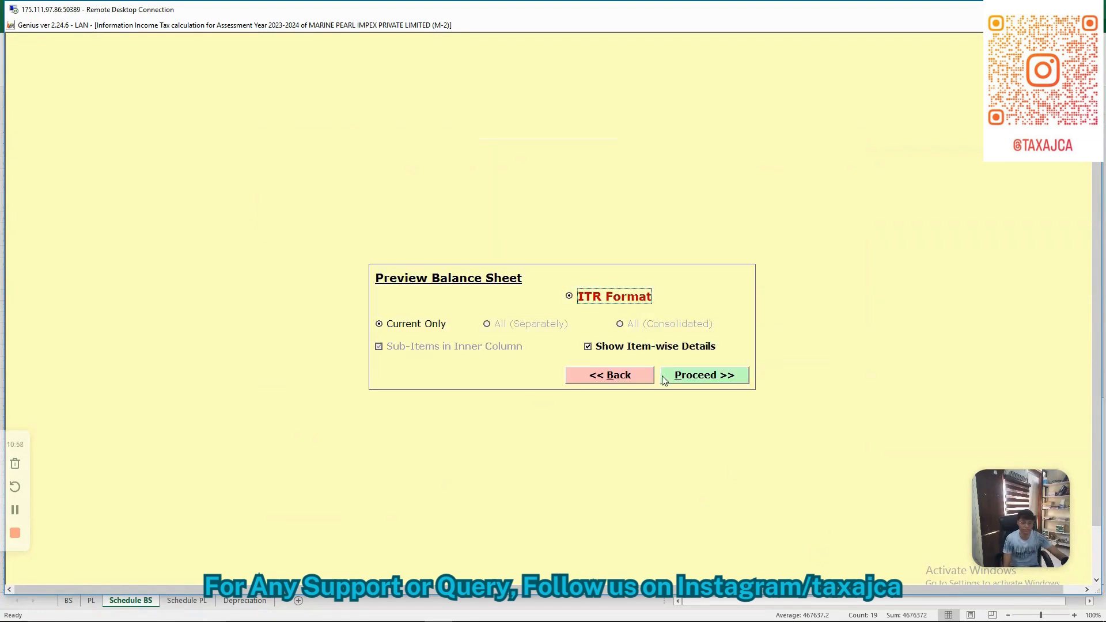
{"action": "left_click", "coordinate": [588, 346]}
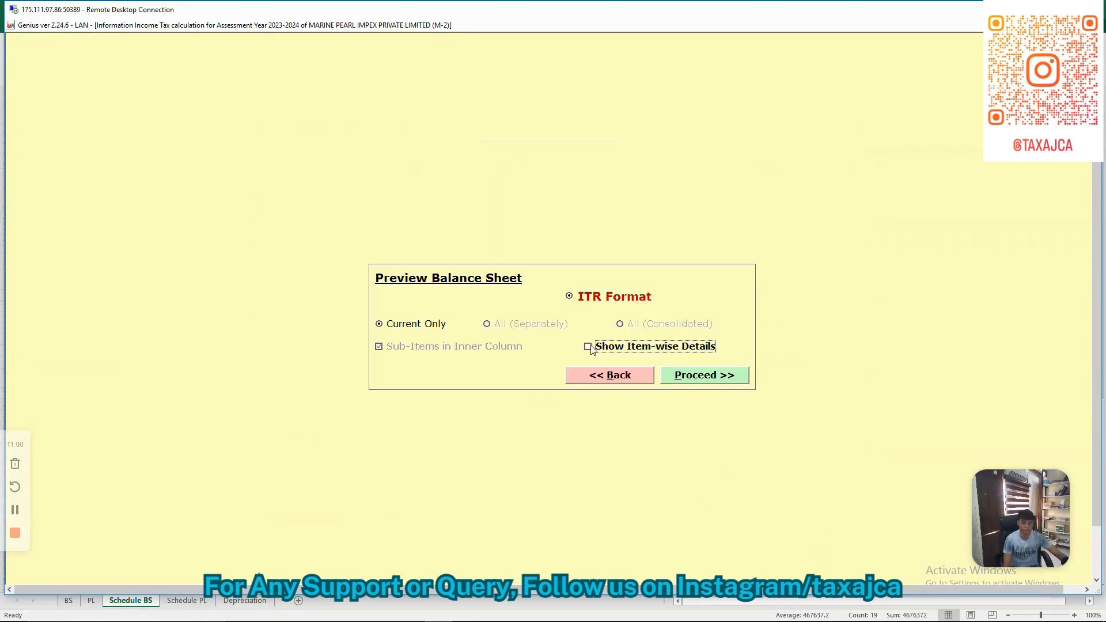
{"action": "left_click", "coordinate": [697, 377]}
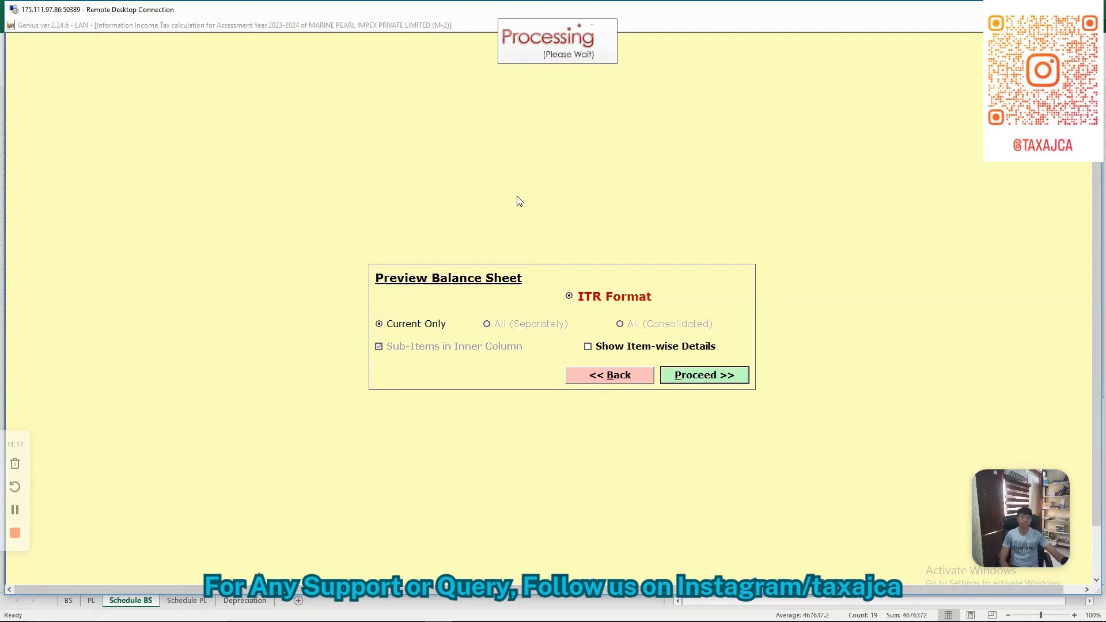
{"action": "key", "text": "Return"}
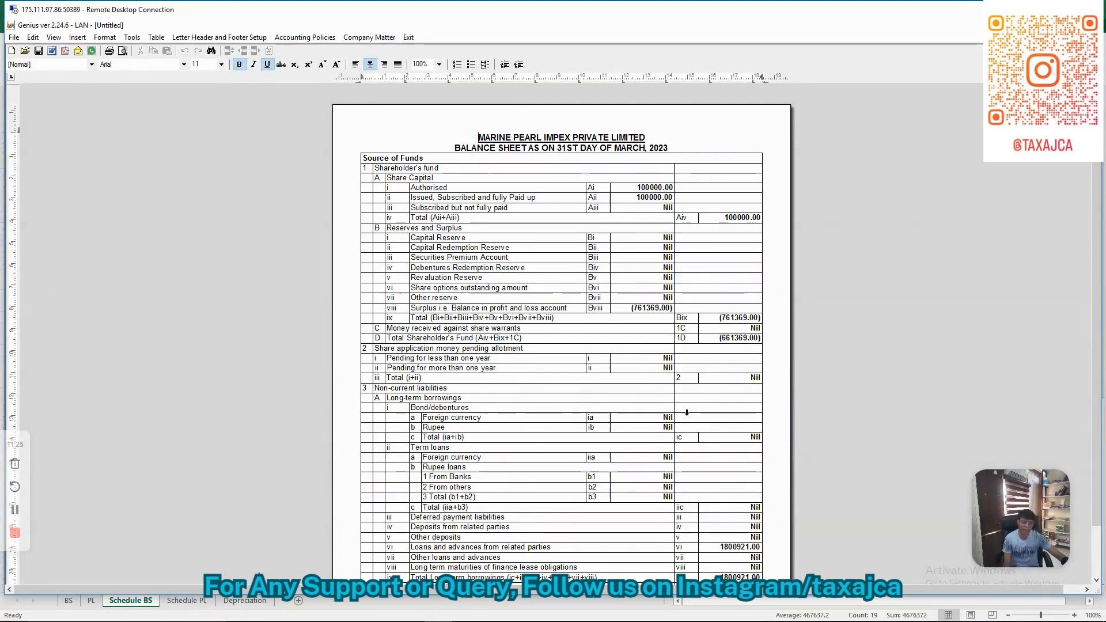
- Review the Source of Funds section of the previewed balance sheet, and close the preview to return to the balance sheet entry form
{"action": "scroll", "coordinate": [564, 445], "scroll_direction": "down", "scroll_amount": 15}
{"action": "scroll", "coordinate": [563, 447], "scroll_direction": "down", "scroll_amount": 10}
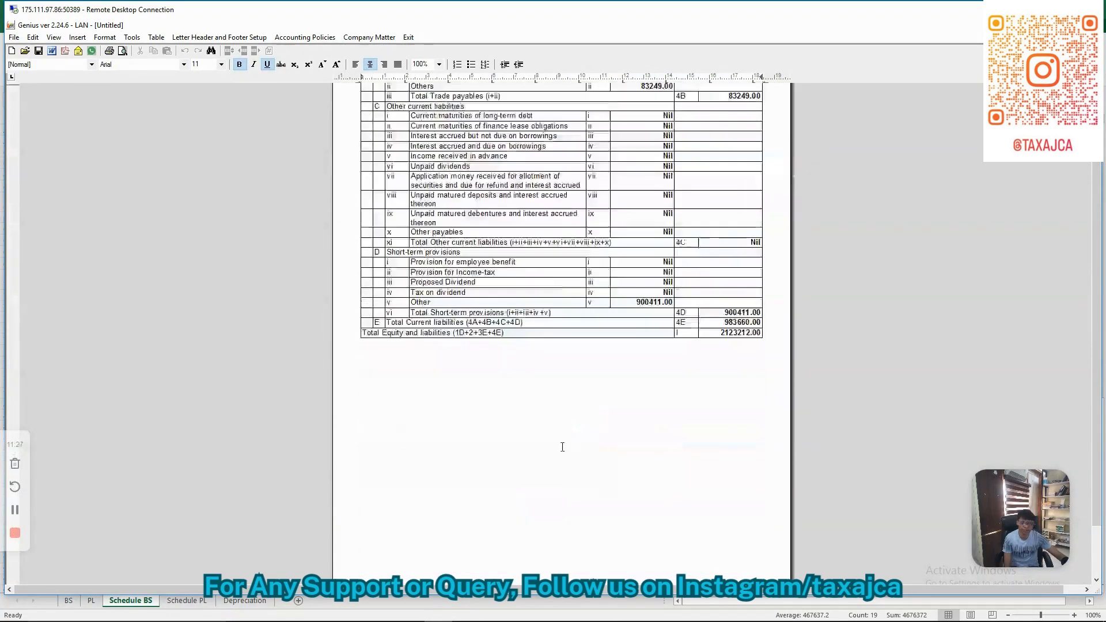
{"action": "scroll", "coordinate": [470, 313], "scroll_direction": "up", "scroll_amount": 8}
{"action": "scroll", "coordinate": [470, 313], "scroll_direction": "up", "scroll_amount": 20}
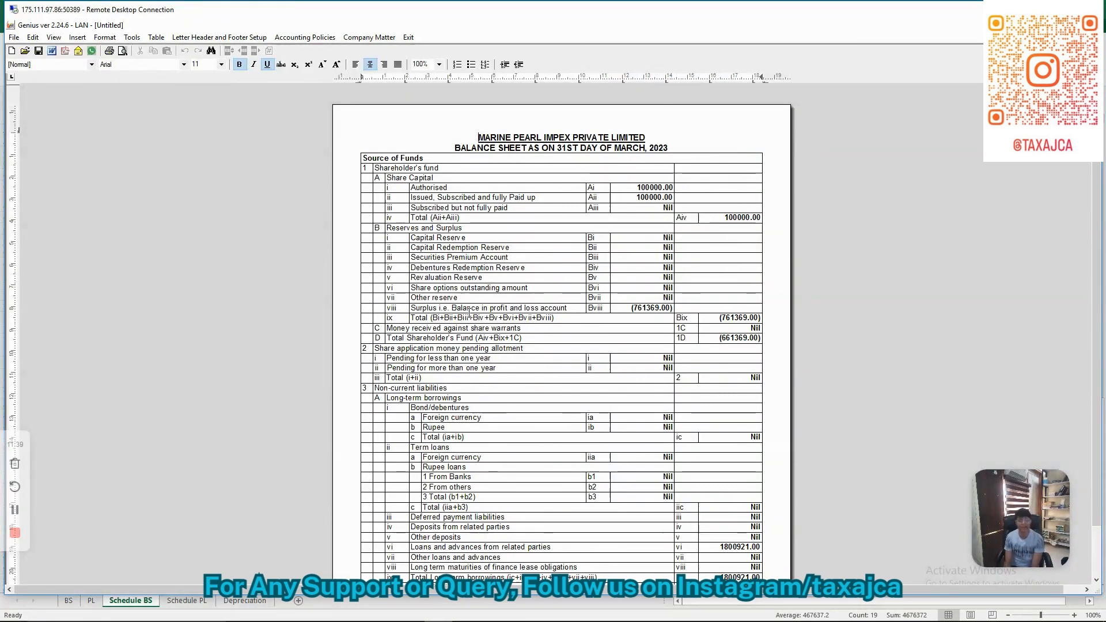
{"action": "key", "text": "Escape"}
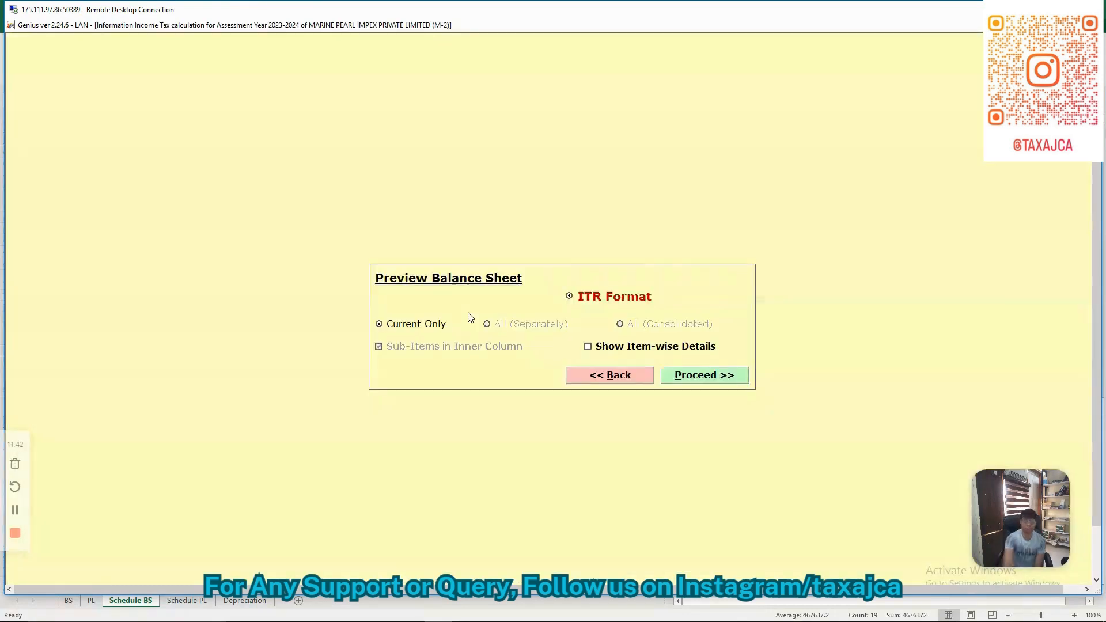
{"action": "key", "text": "Escape"}
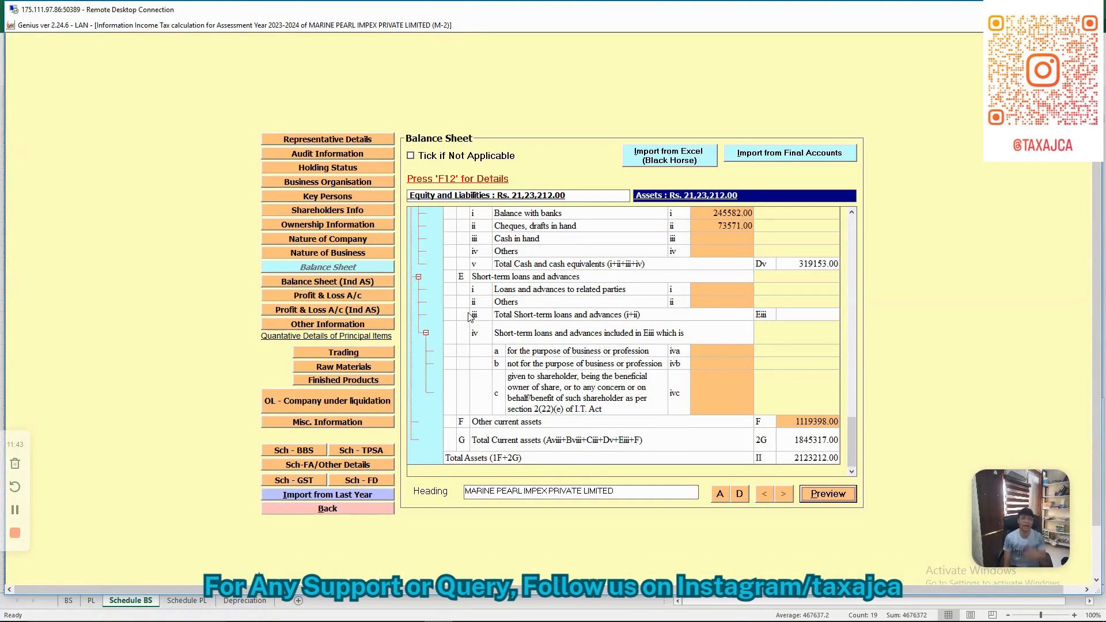